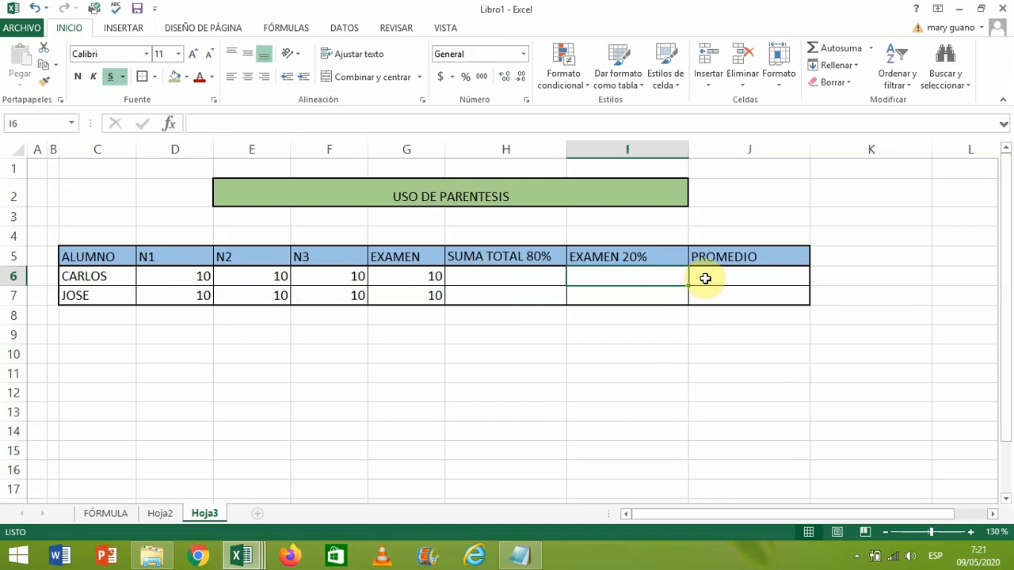
Step: Change the header in cell H5 to "SUMA PARCIALES 80%"
left_click(490, 255)
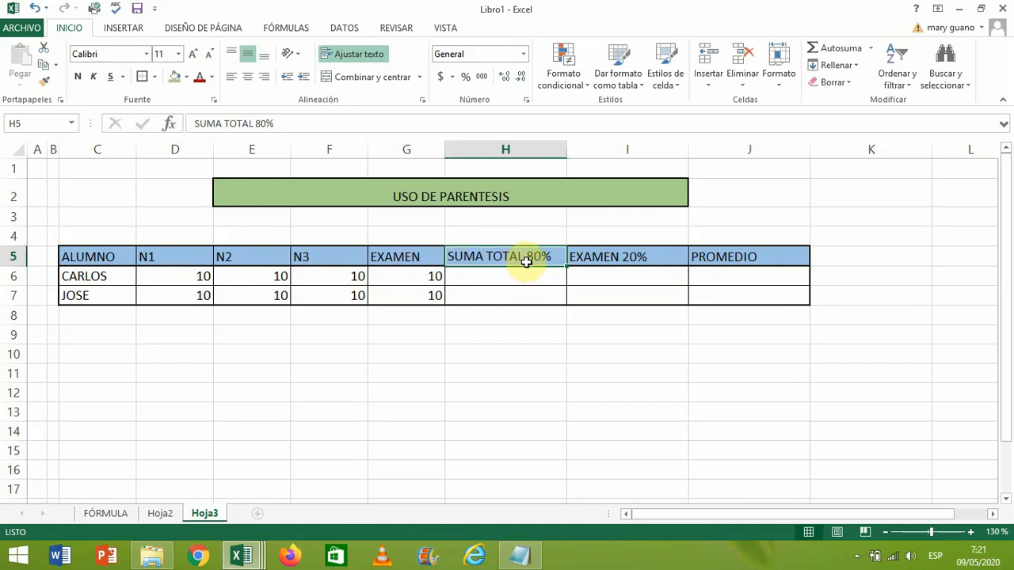
left_click(606, 259)
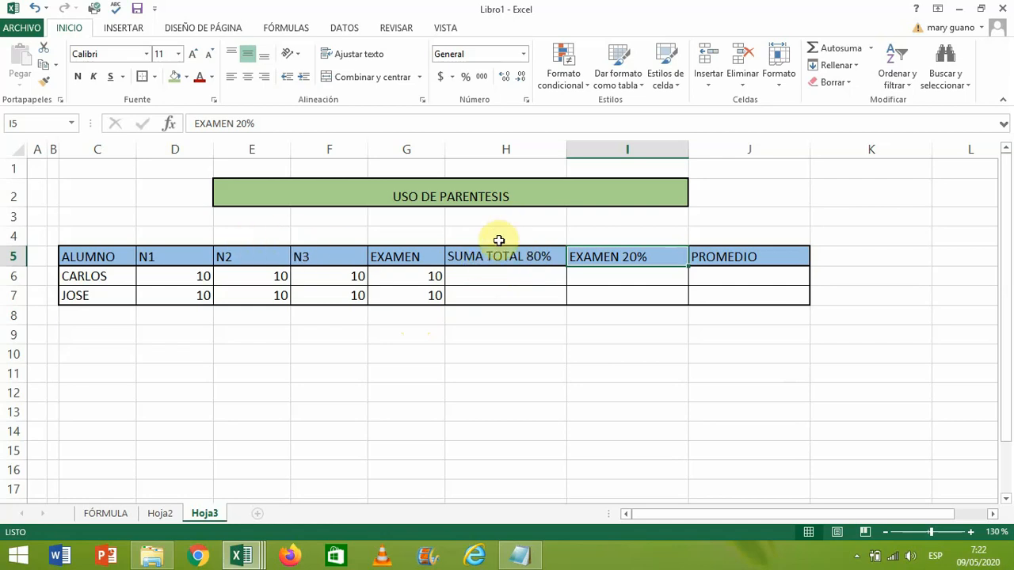
left_click(492, 259)
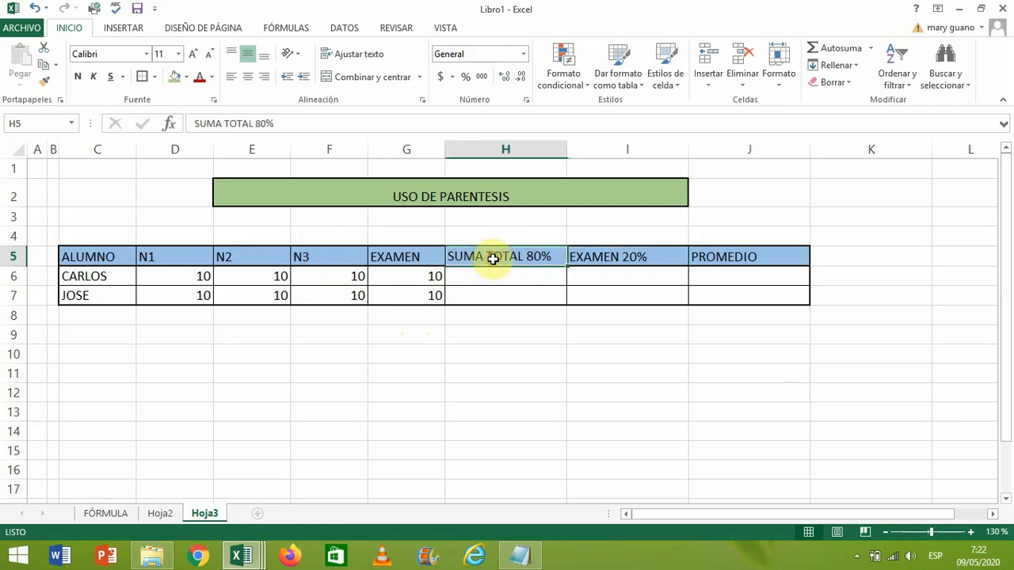
left_click(252, 122)
left_click_drag(253, 123, 226, 123)
type("PARCILES")
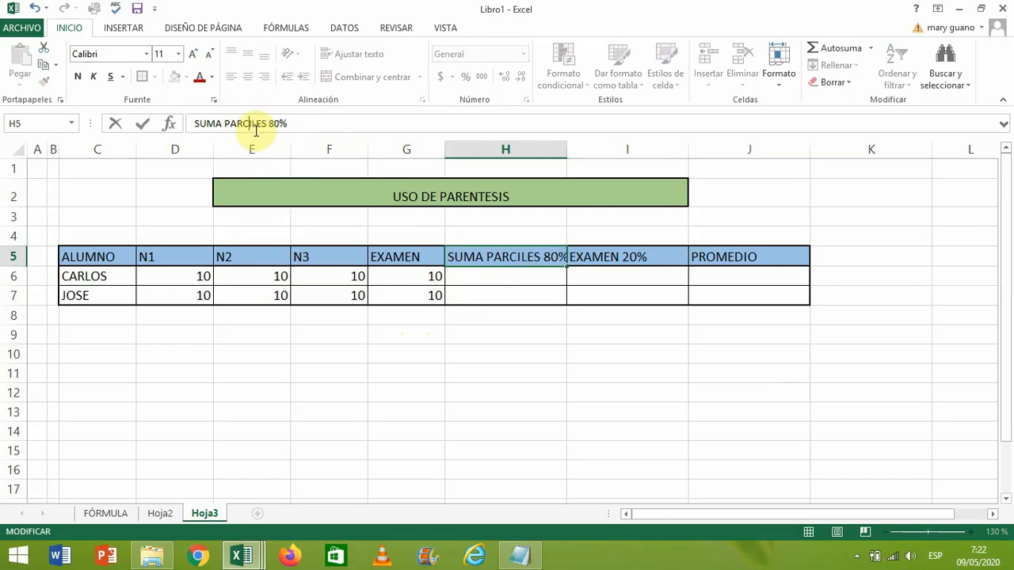
left_click(254, 125)
type("A")
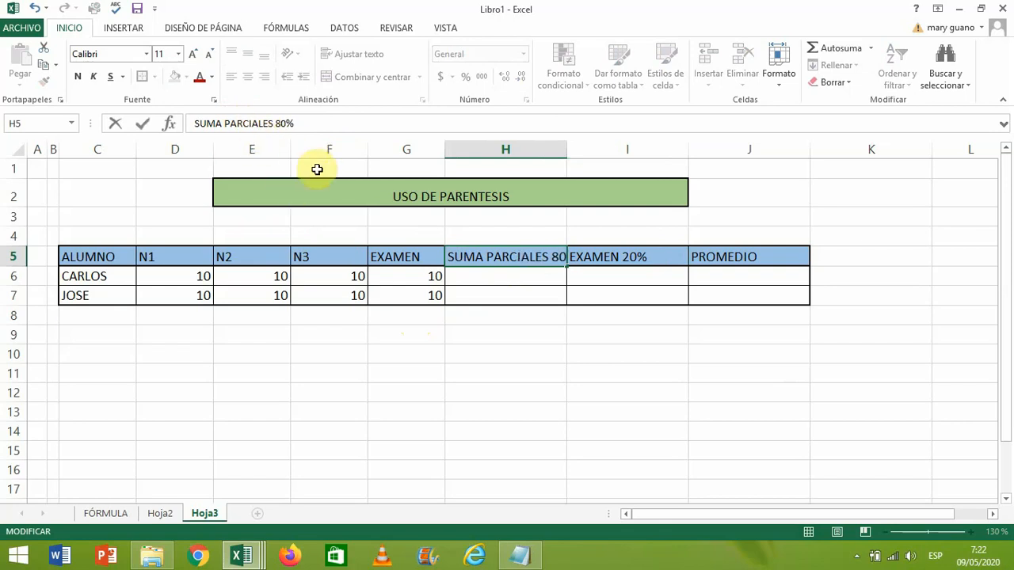
left_click(475, 276)
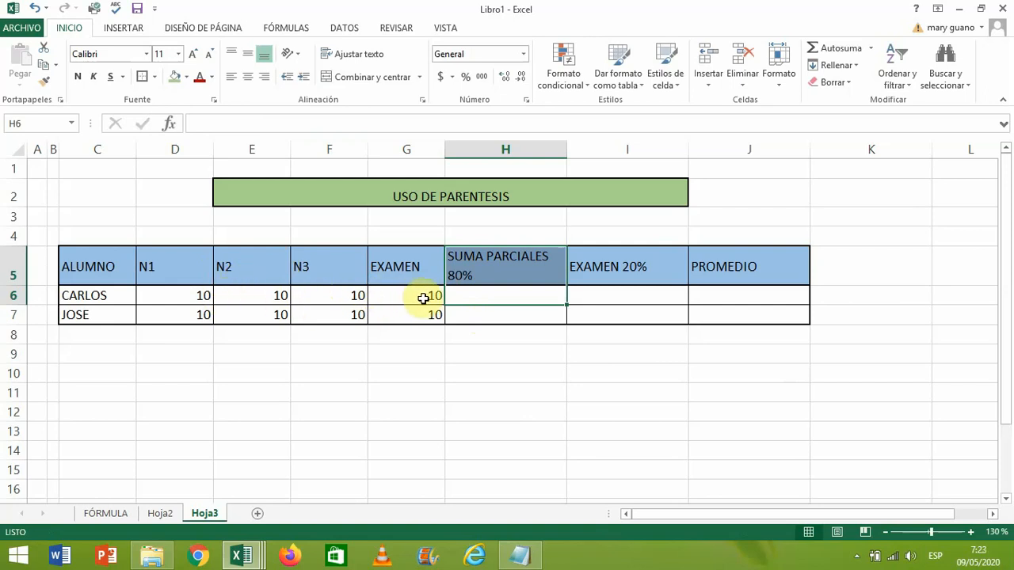
left_click(467, 296)
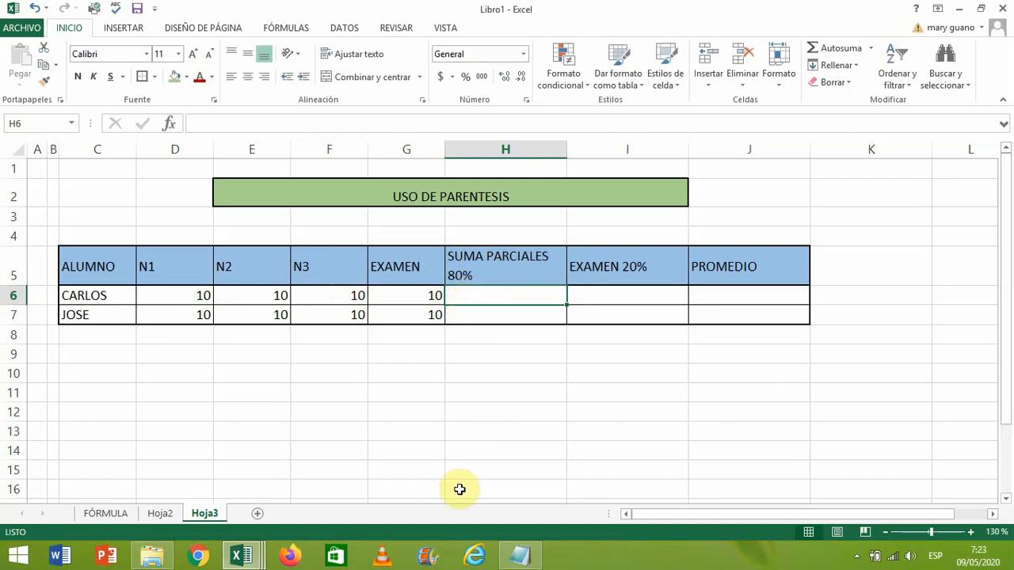
Step: Switch to Notepad and write the lines "SUMA DE LOS 3 PARCIALES" and "PROMEDIO DE LOS 3 PARCIALES"
left_click(521, 556)
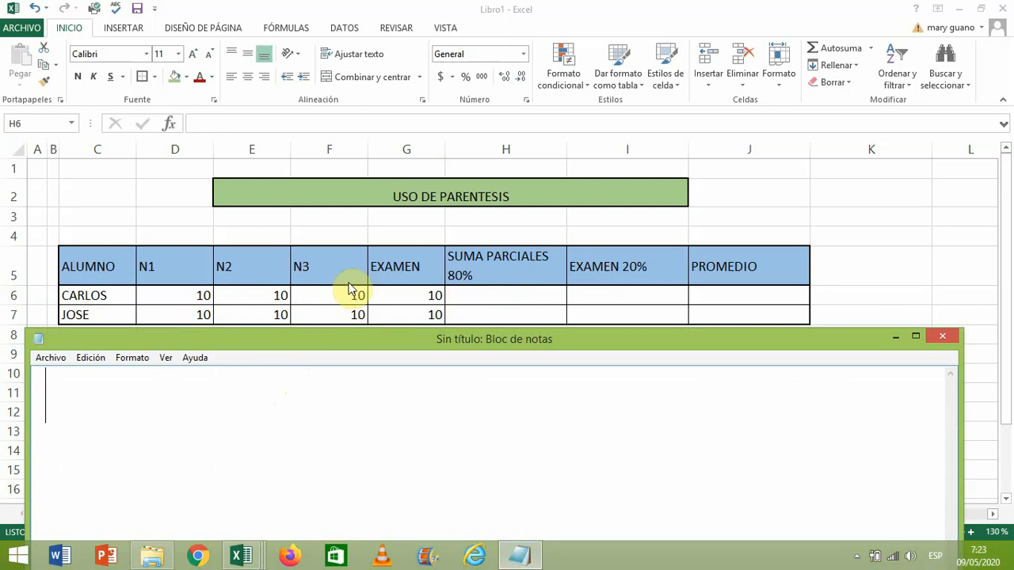
type("SU")
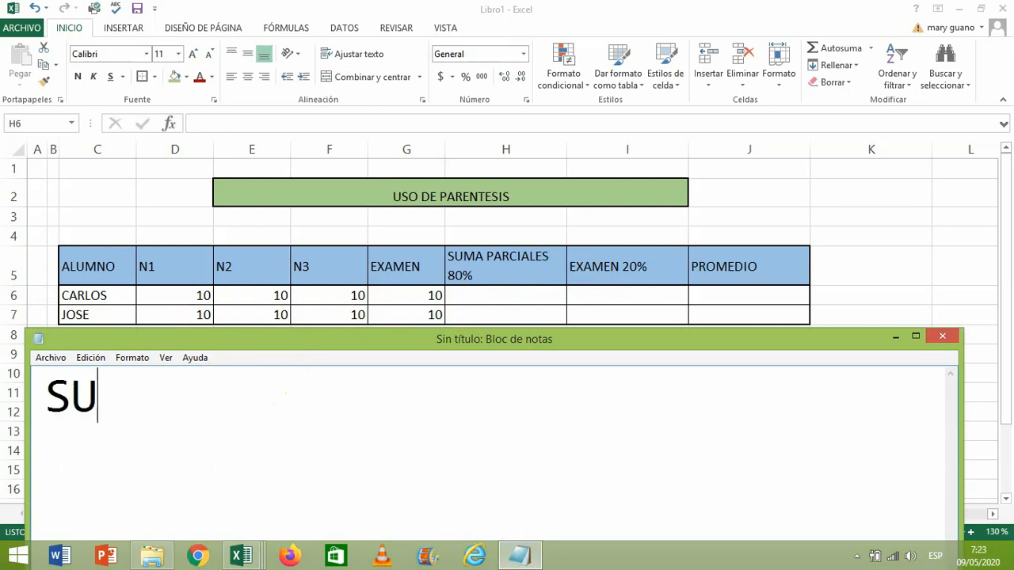
type("MA DE L")
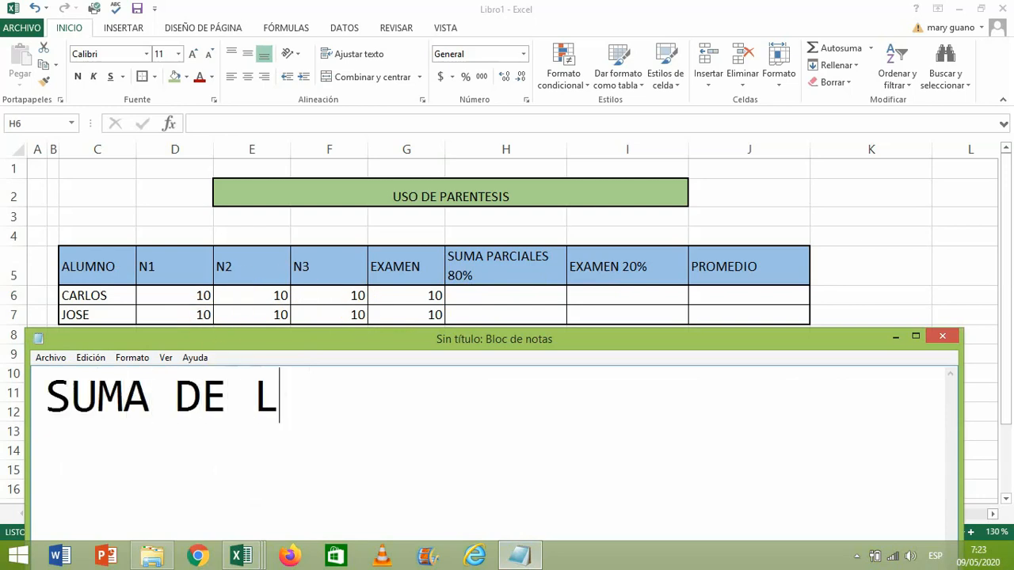
type("OS 3 PARCIALES")
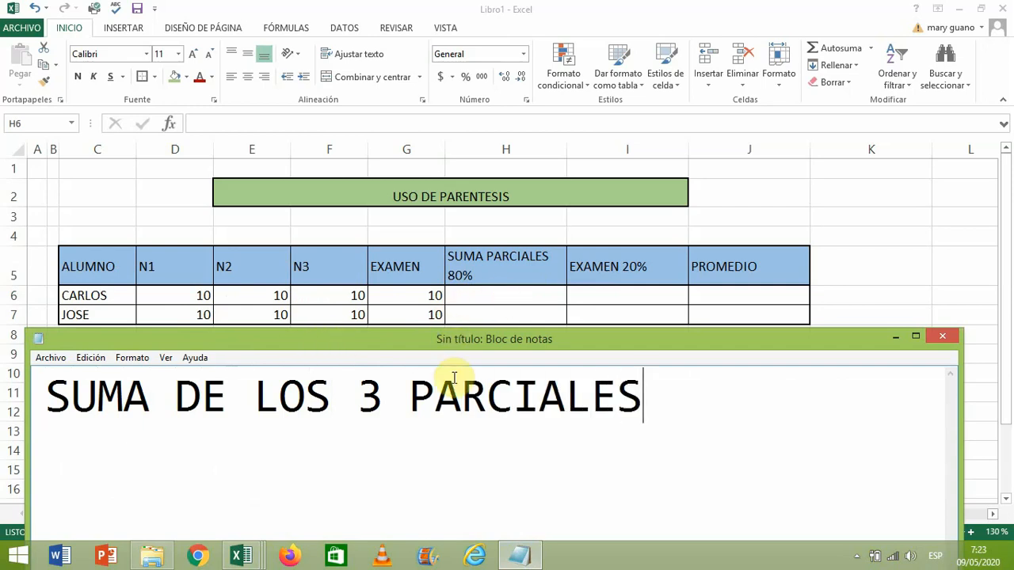
key("Return")
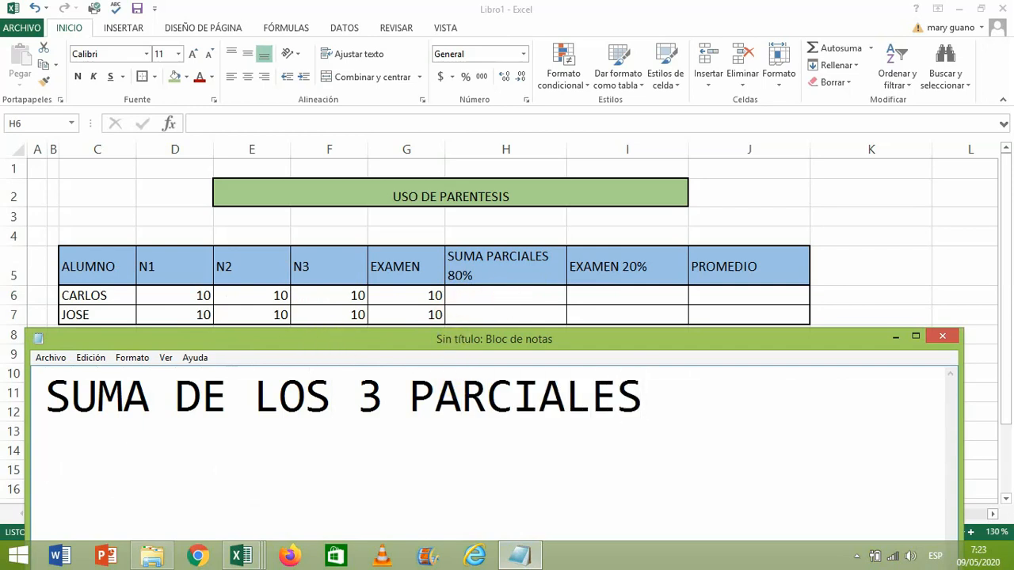
type("PR")
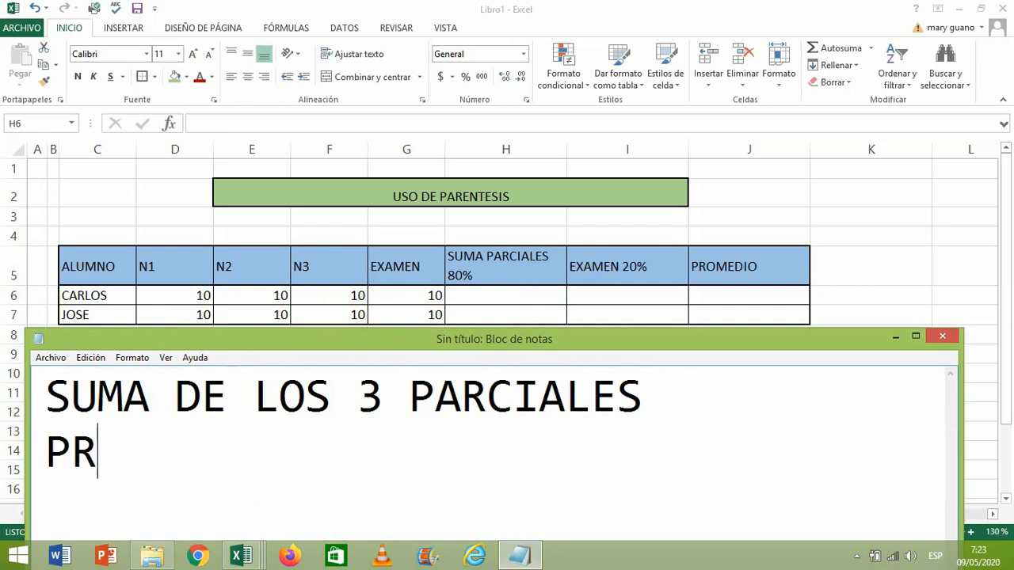
type("OMEDIO DE LO")
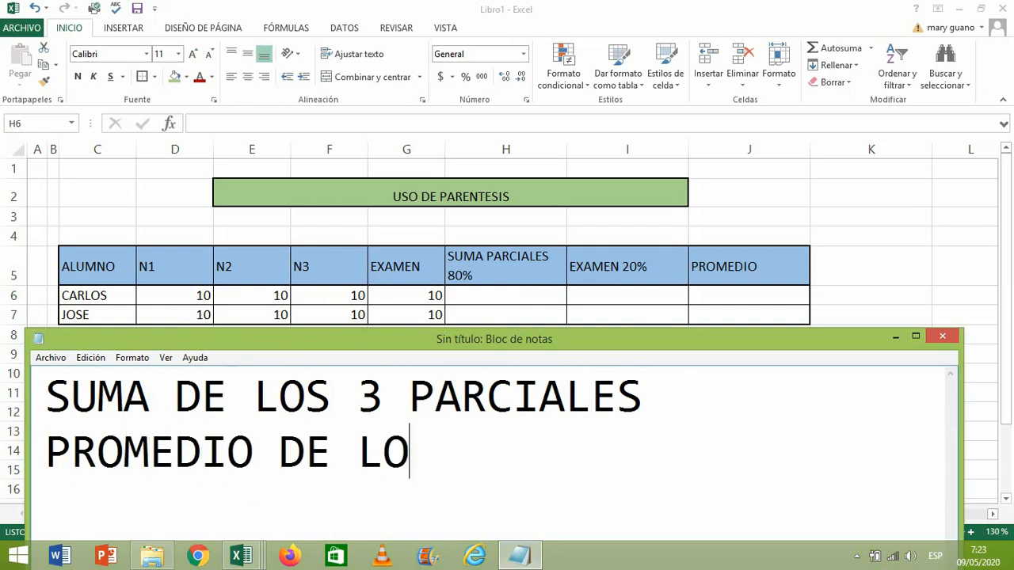
type("S 3 PARCIALES")
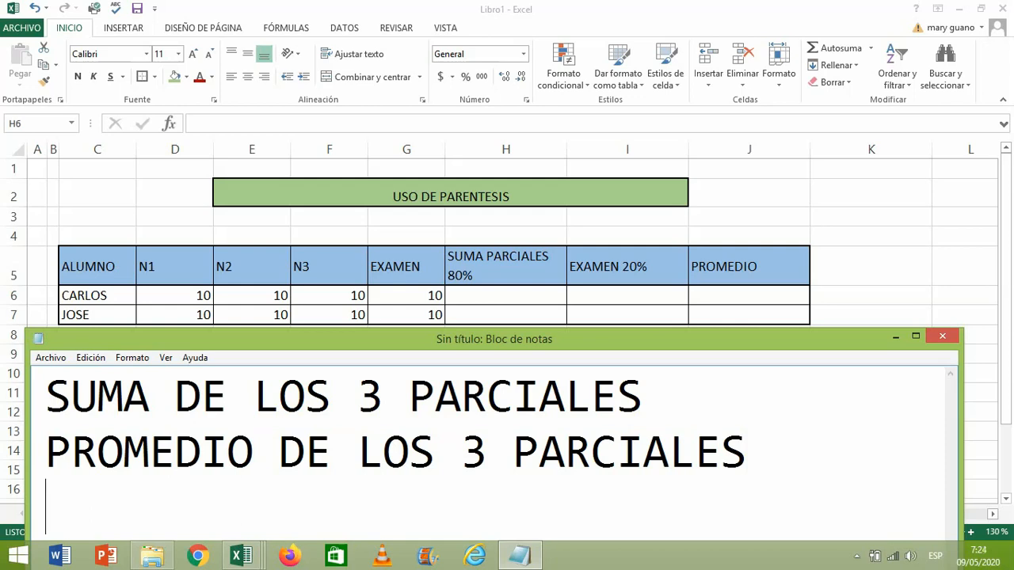
Step: Add a third line to the note reading "PROMEDIO LO MULTIPLICO POR 0,8"
type("PROME")
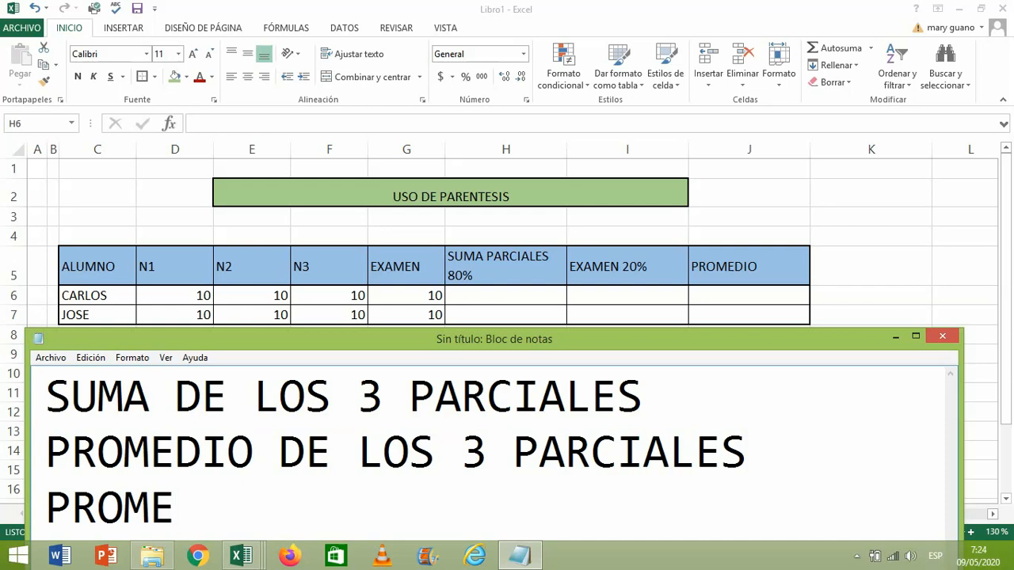
type("DIO LO MU")
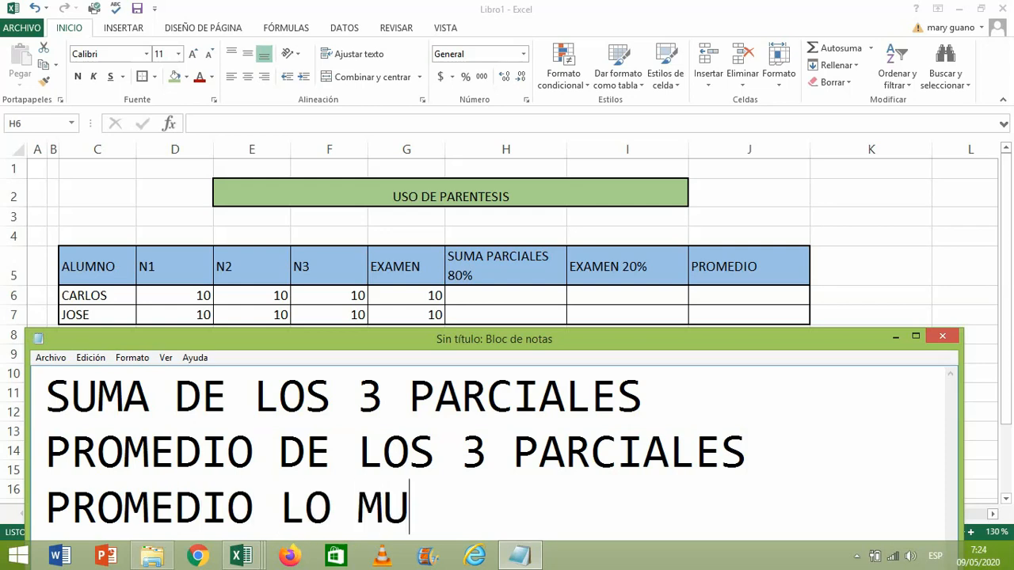
type("LTIPLICO ")
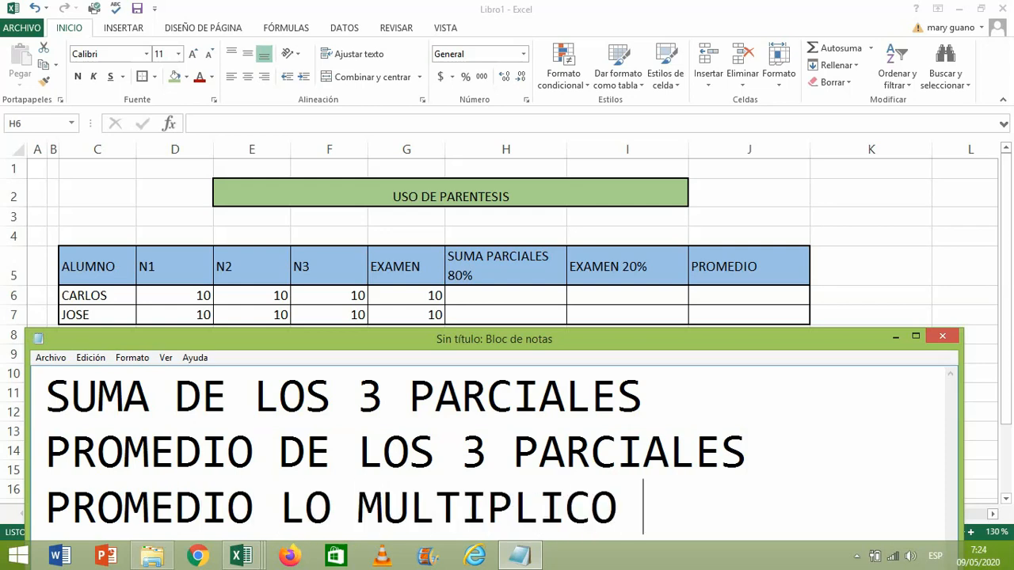
type("PO")
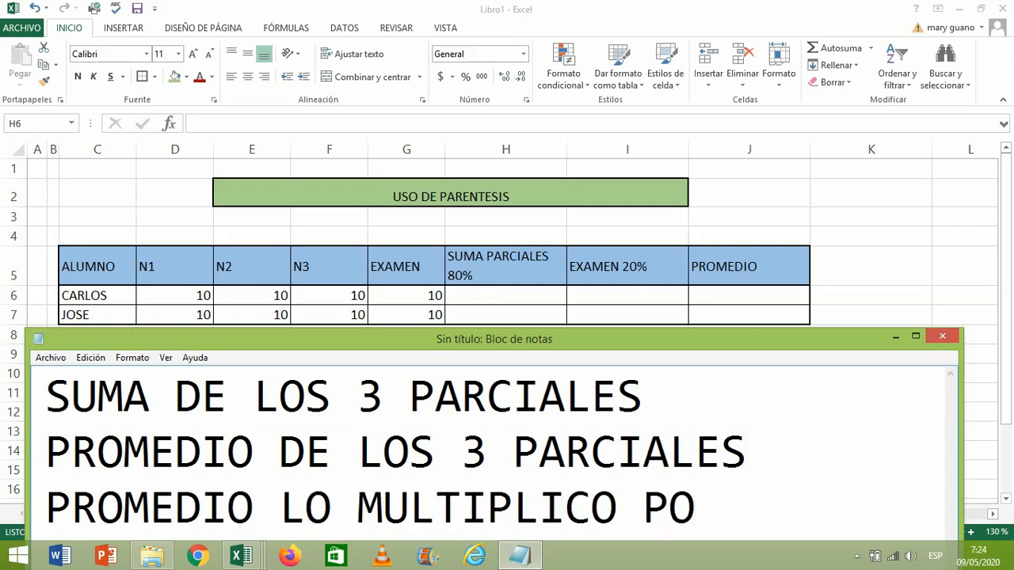
type("R 0,8")
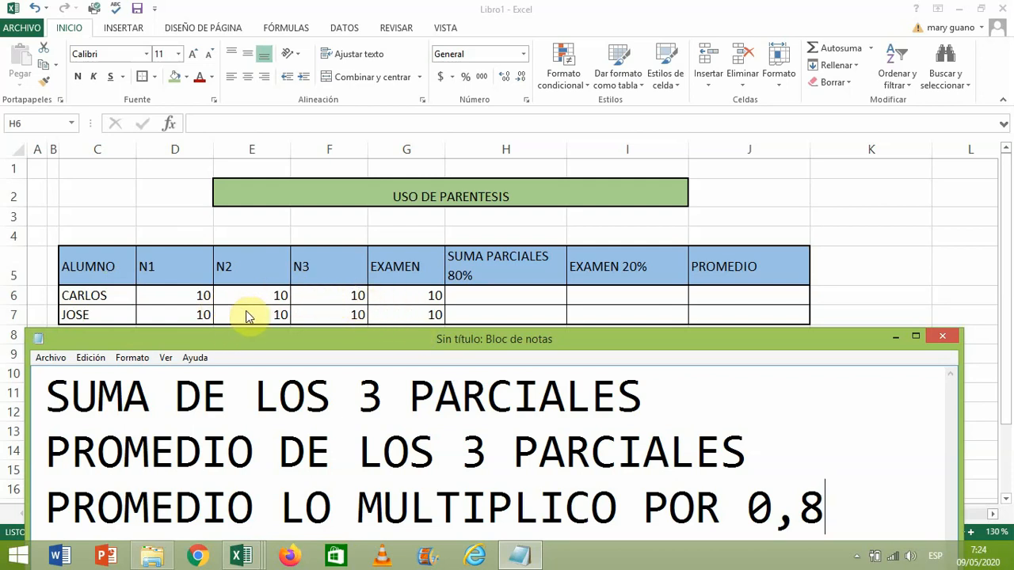
Step: Append "---X" to the note's first line, "SUMA DE LOS 3 PARCIALES"
left_click(651, 392)
type("-")
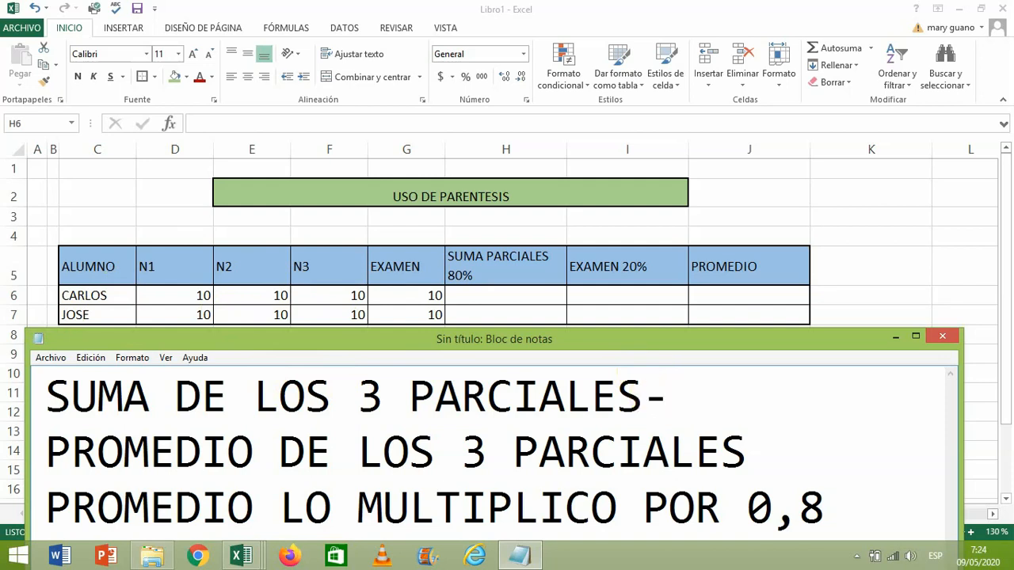
type("--")
type("X")
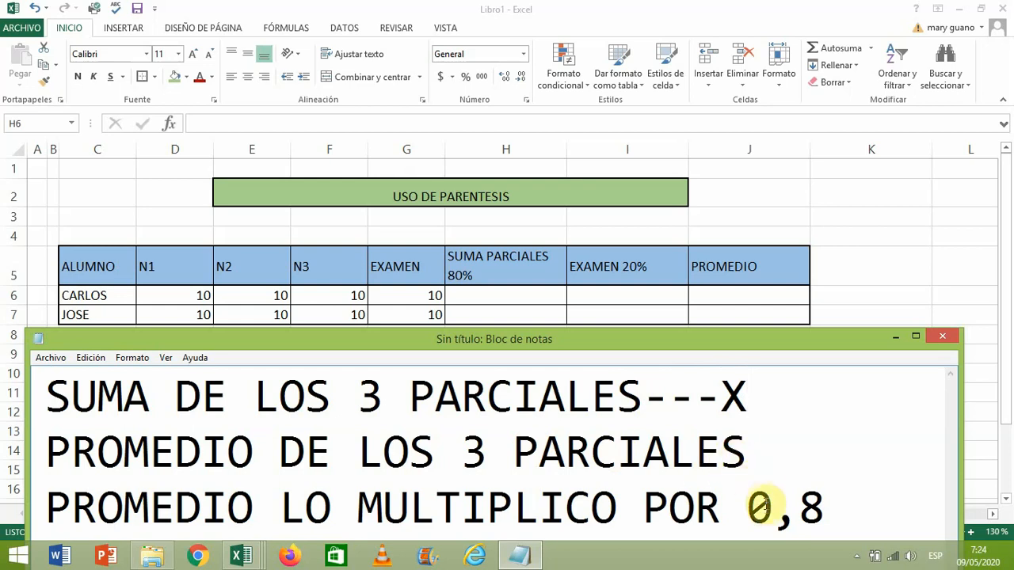
Step: Append "=8" to the note's third line after "0,8" and minimize Notepad to return to the Excel sheet
left_click(770, 489)
left_click(824, 507)
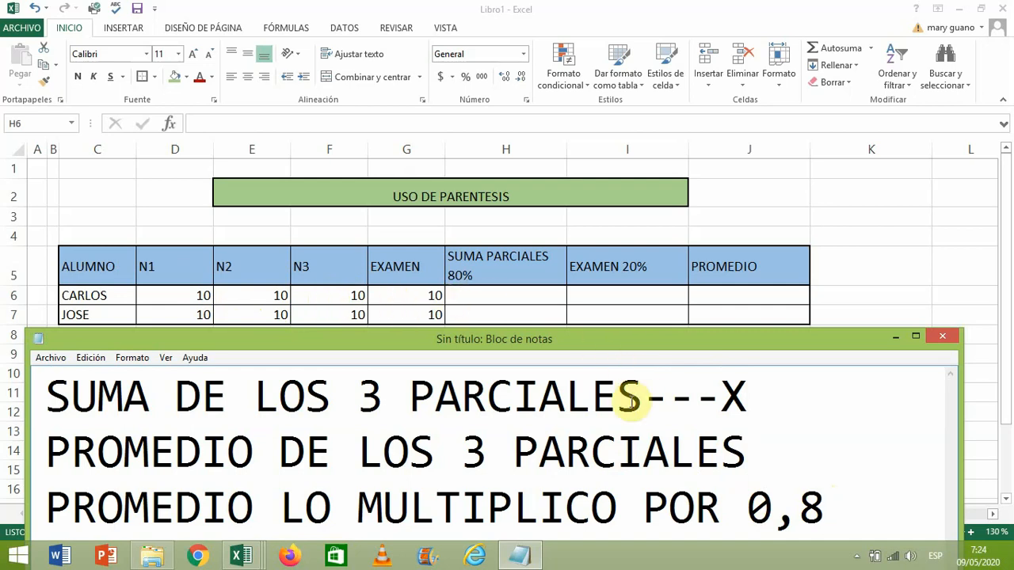
type("=8")
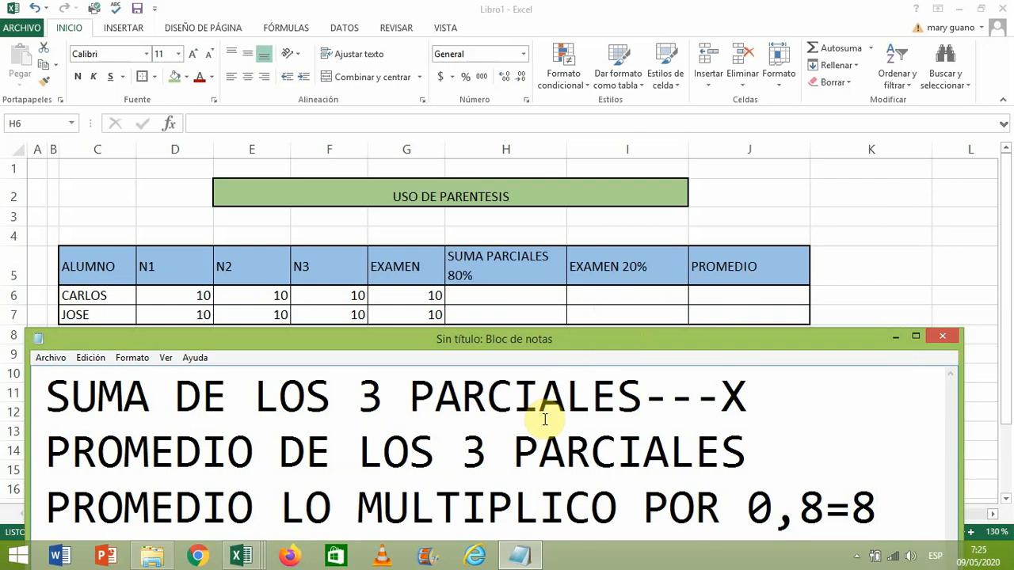
left_click(896, 339)
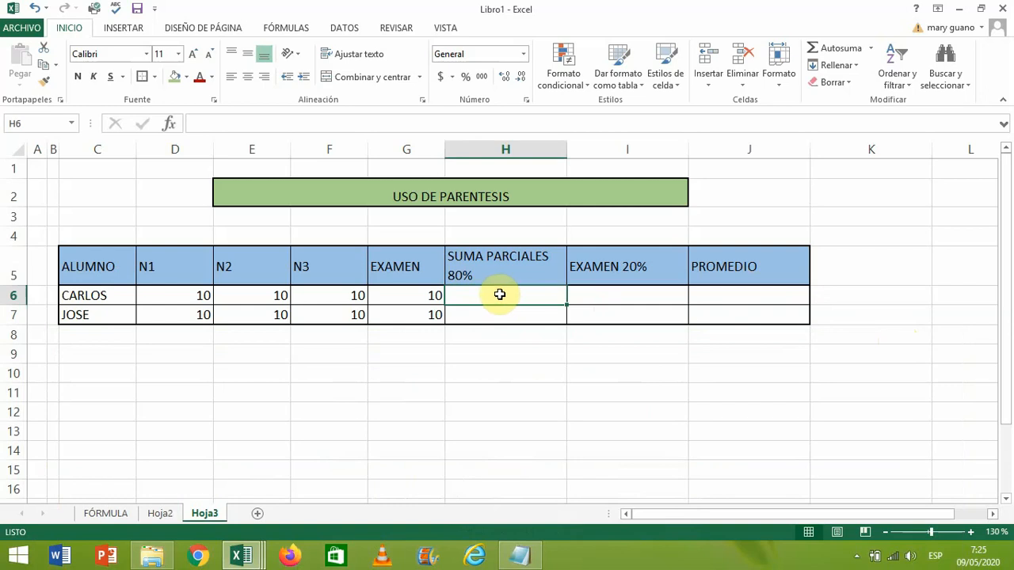
Step: Enter the formula =PROMEDIO(D6:F6) in cell H6 to average the first student's three partial grades
left_click(219, 125)
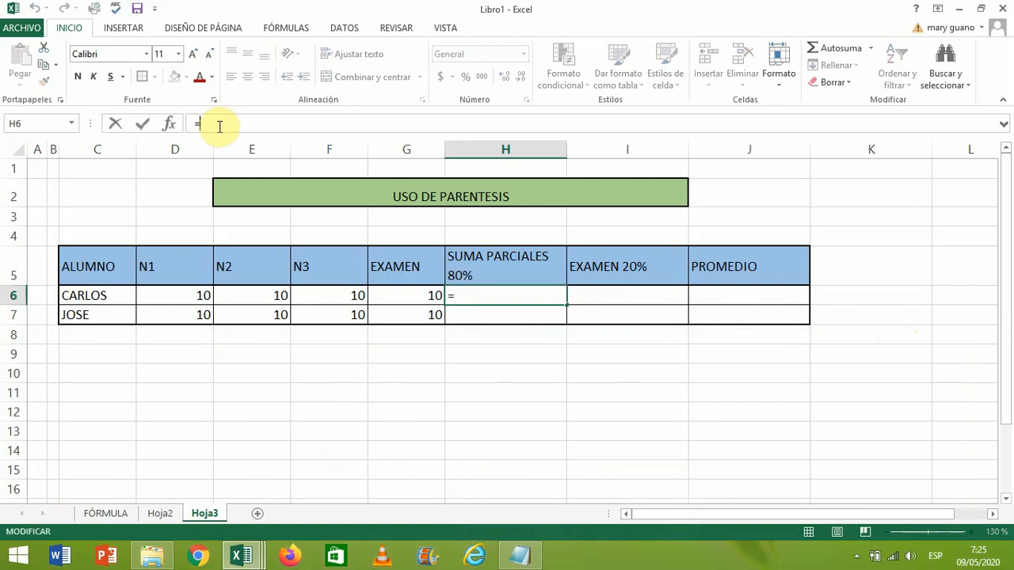
left_click(516, 549)
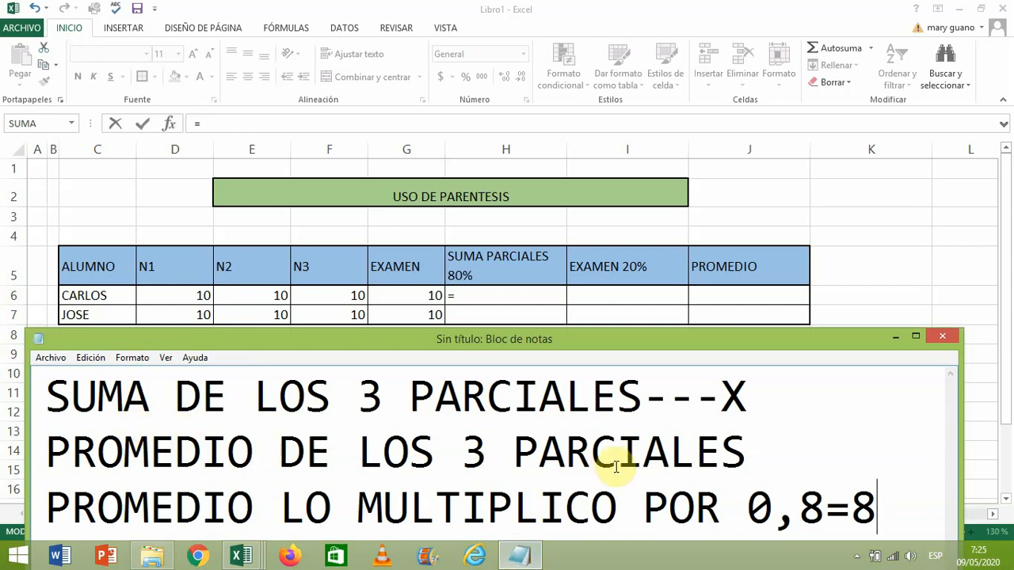
left_click(896, 337)
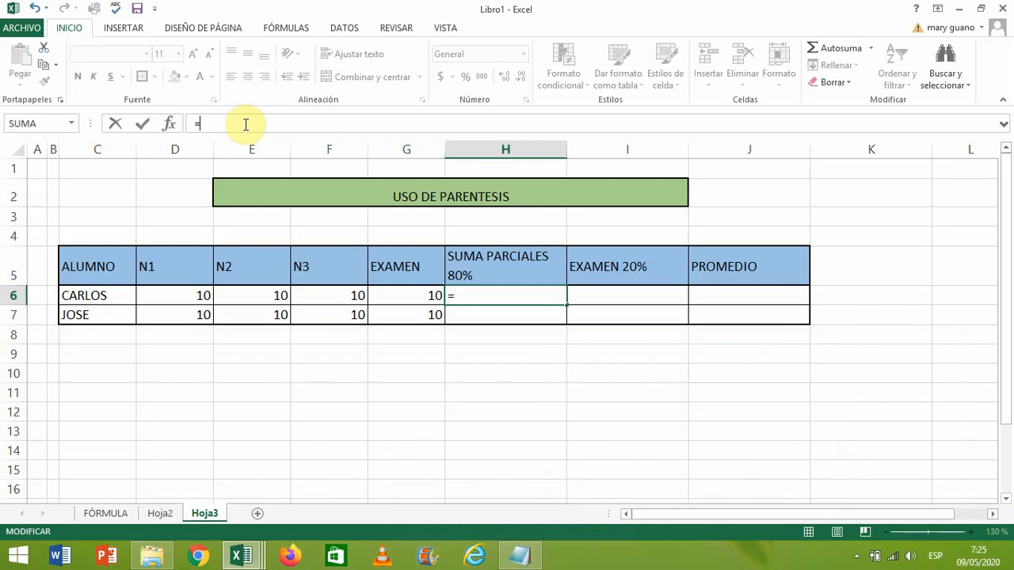
type("P")
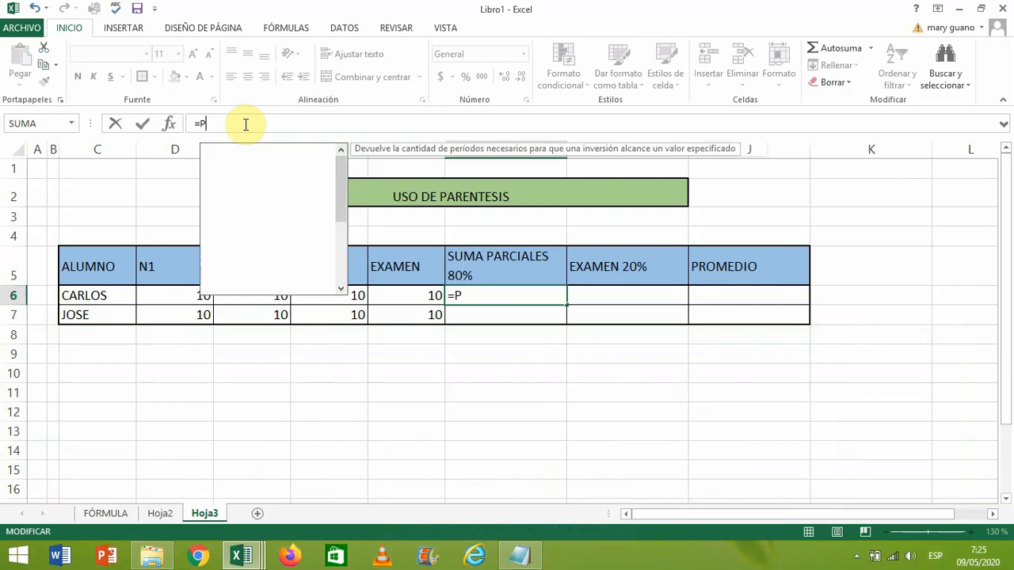
type("ROMEDIO")
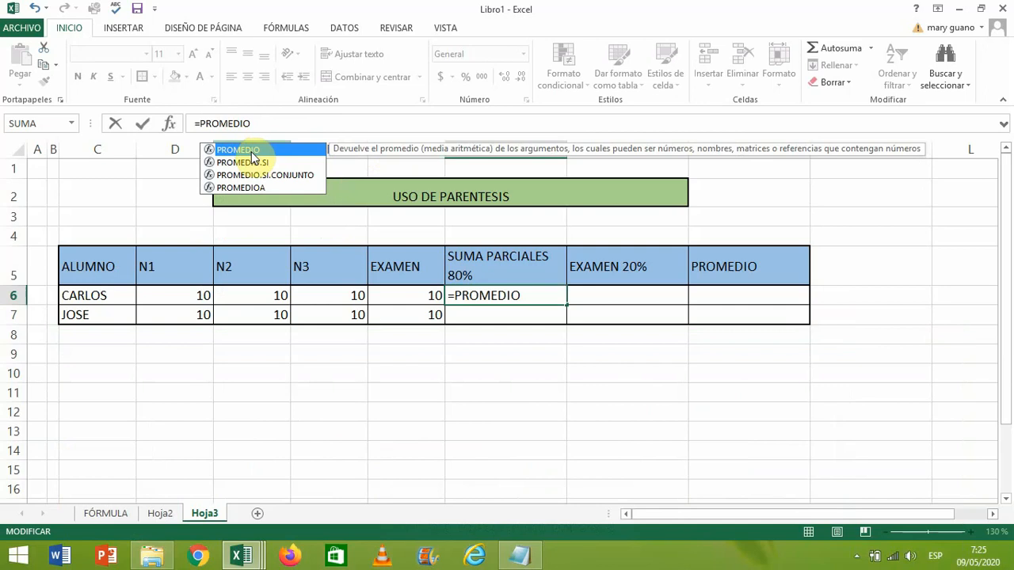
double_click(252, 152)
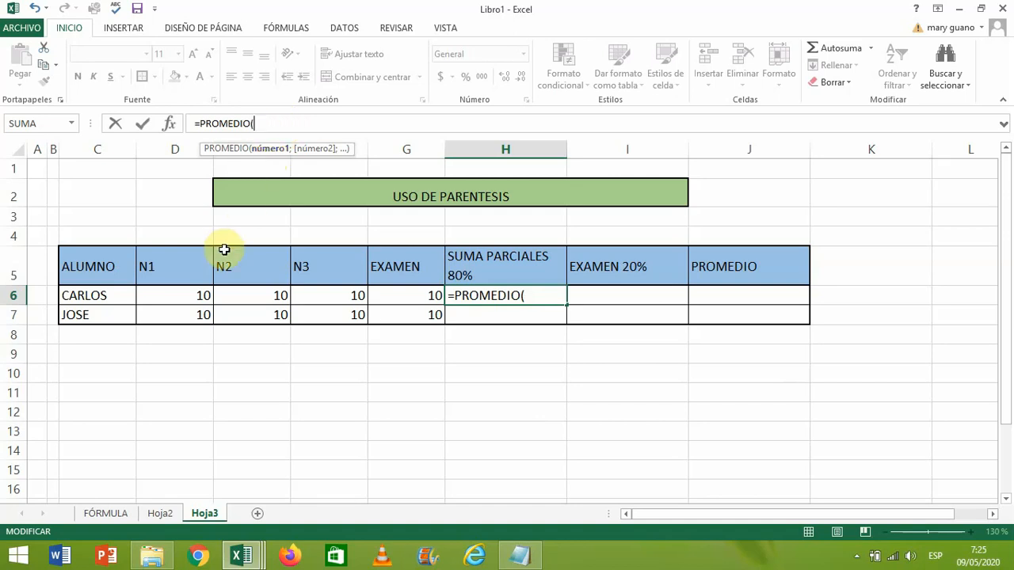
left_click_drag(188, 291, 297, 290)
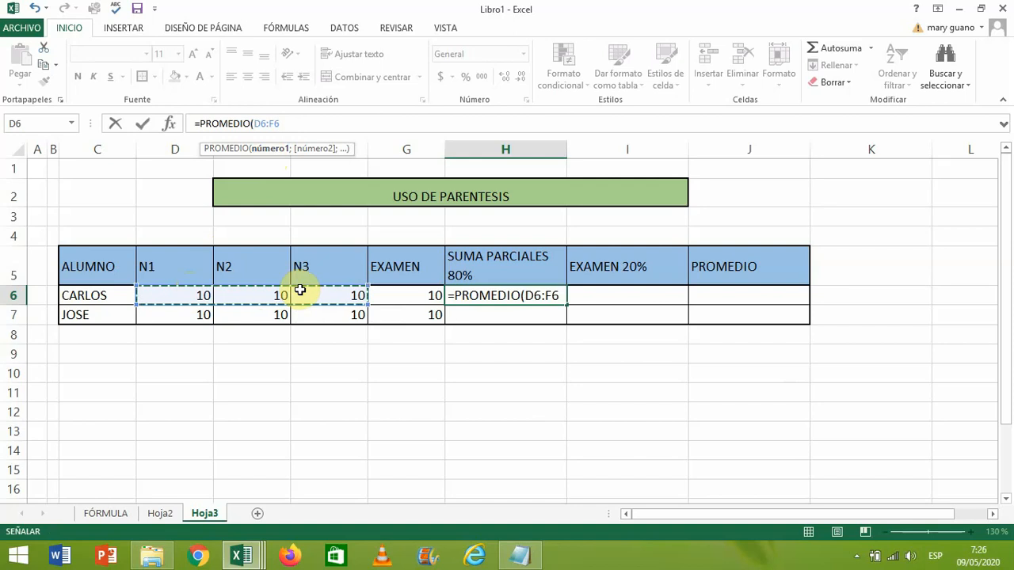
type(")")
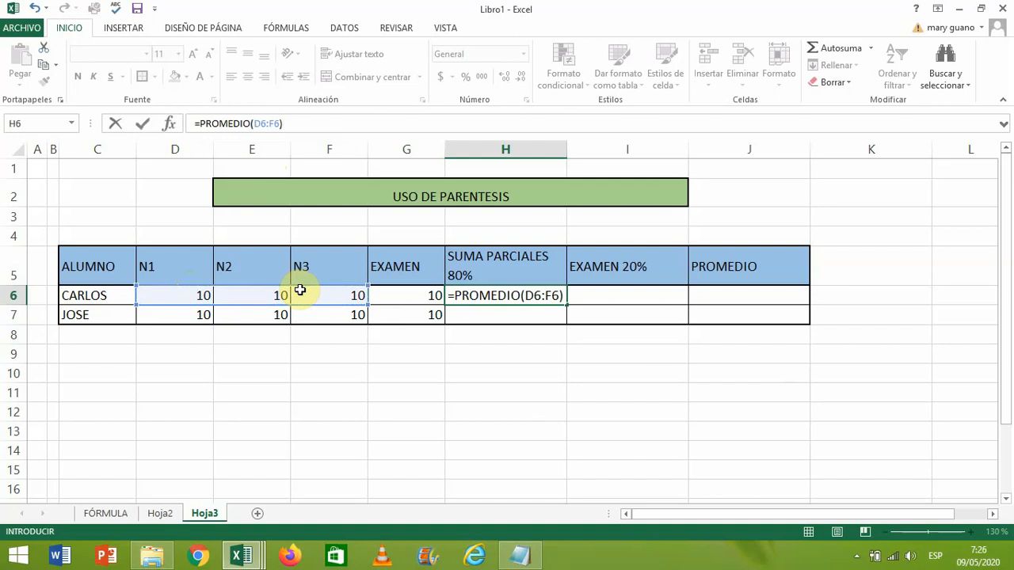
key("Return")
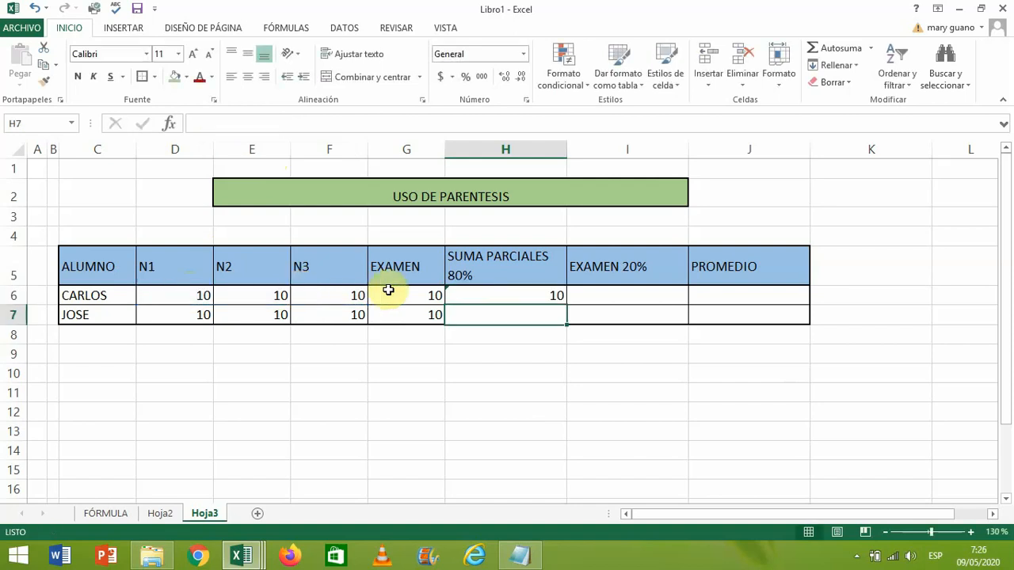
left_click(490, 299)
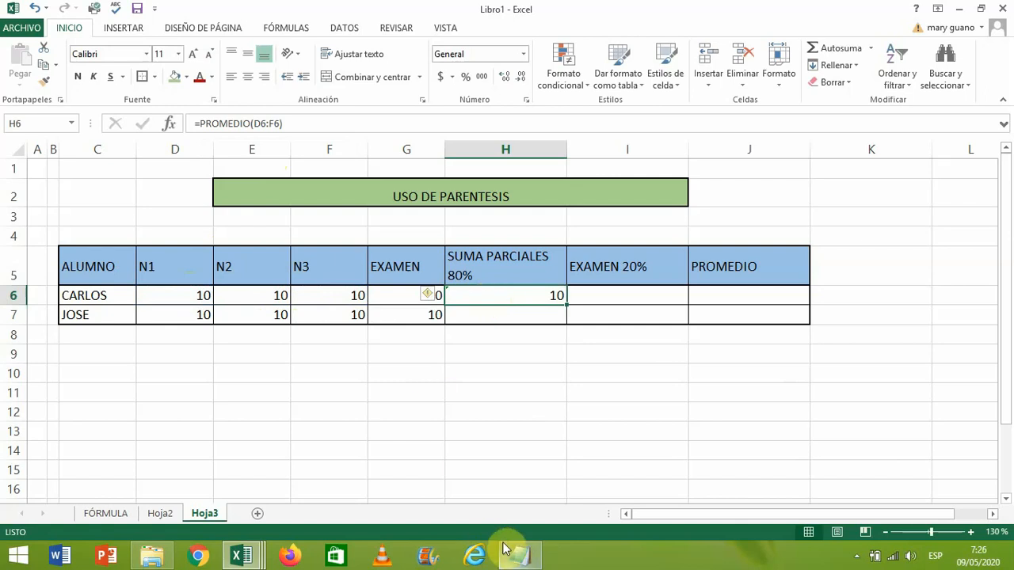
Step: Ignore the adjacent-cells error flagged on the average formula in cell H6 using Omitir error
left_click(516, 557)
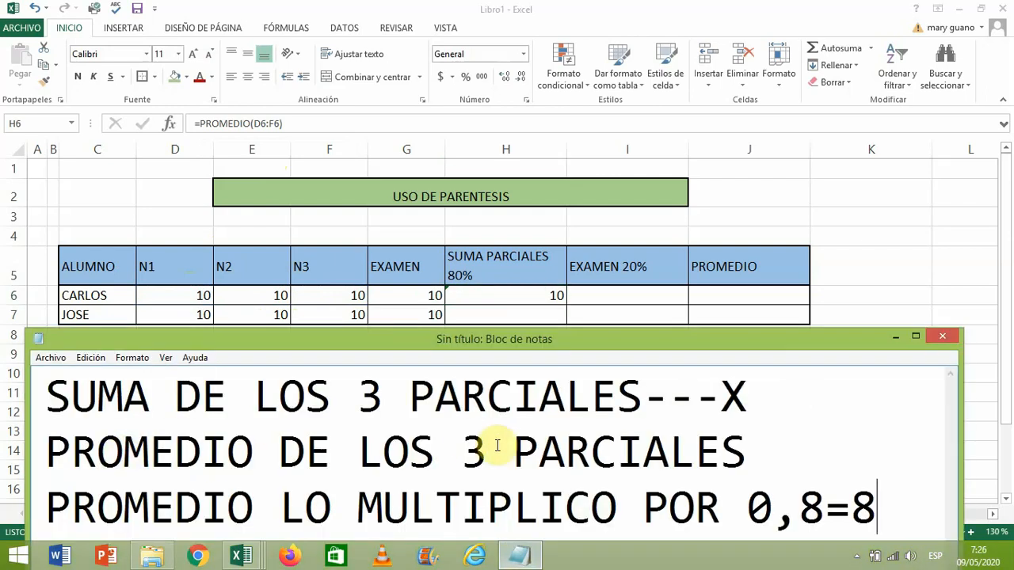
left_click(895, 336)
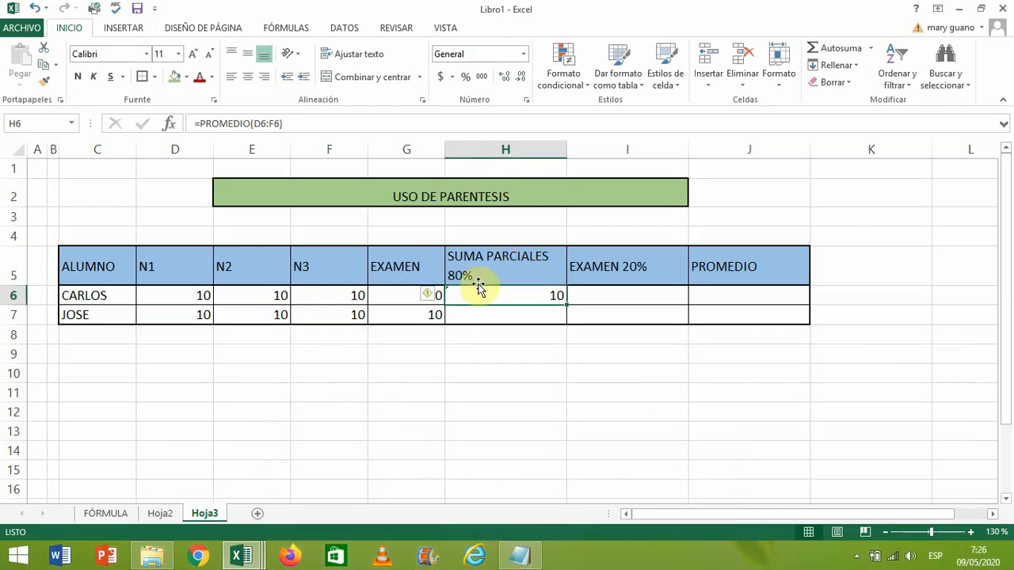
left_click(436, 296)
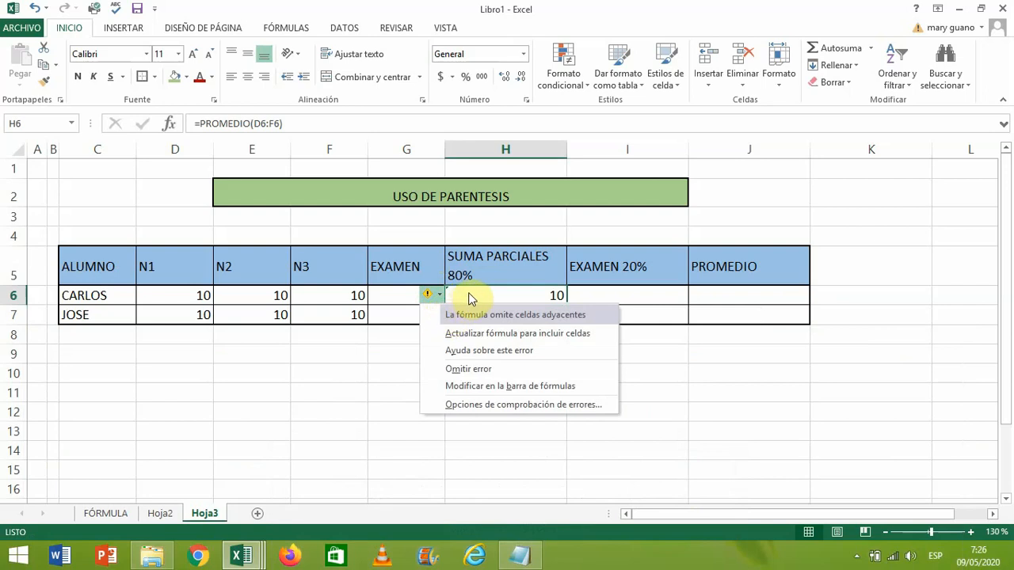
left_click(468, 296)
left_click(428, 336)
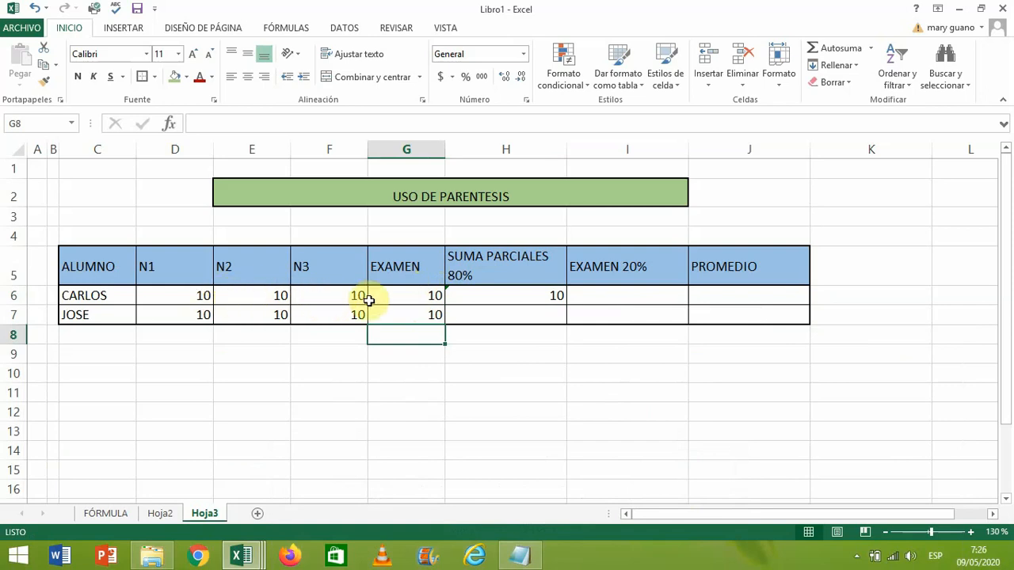
left_click(426, 296)
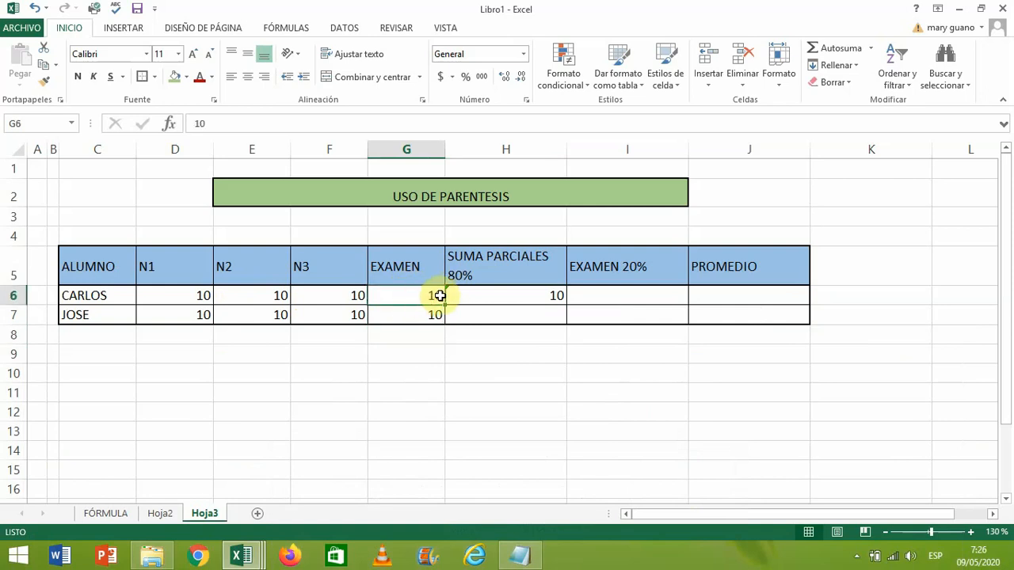
left_click(451, 294)
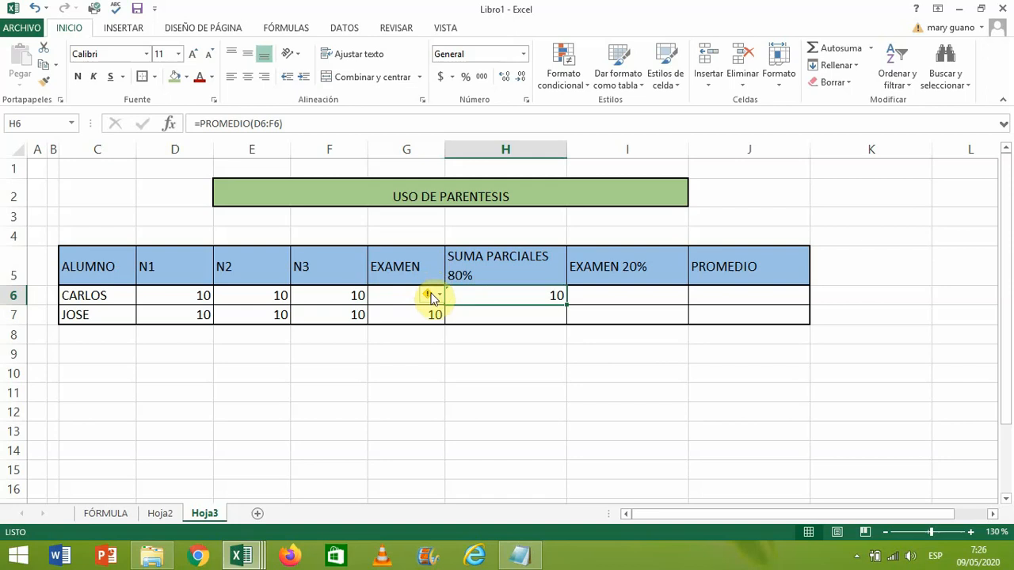
left_click(430, 295)
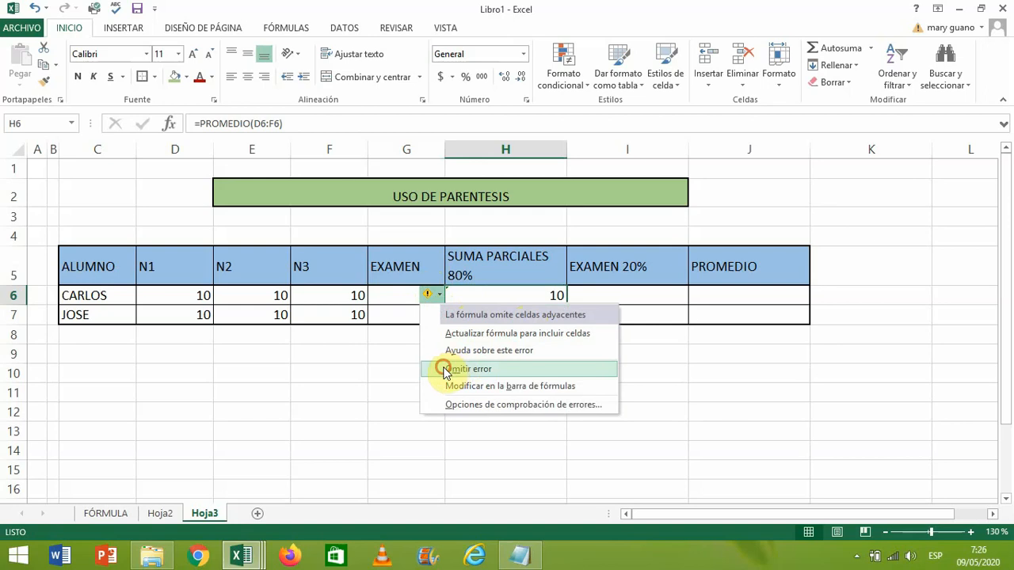
left_click(443, 371)
left_click(547, 335)
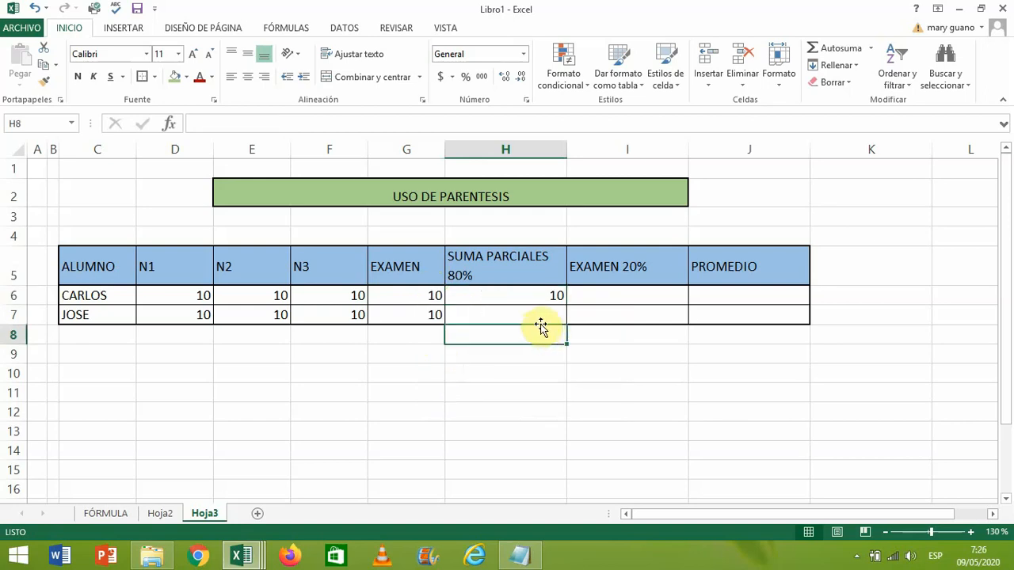
Step: Extend the average formula in cell H6 to =PROMEDIO(D6:F6)*0,8, following the calculation note
left_click(533, 297)
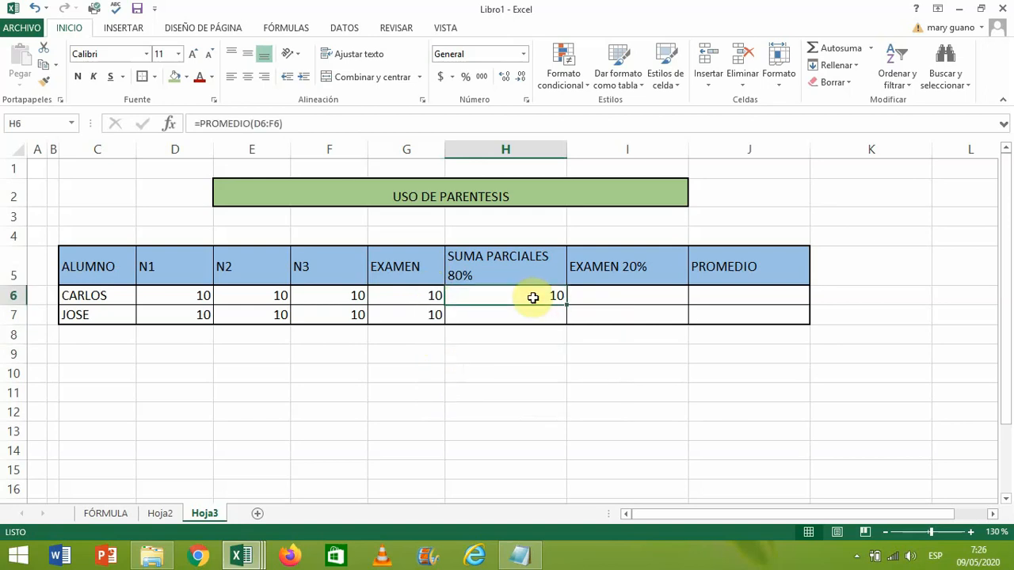
left_click(523, 555)
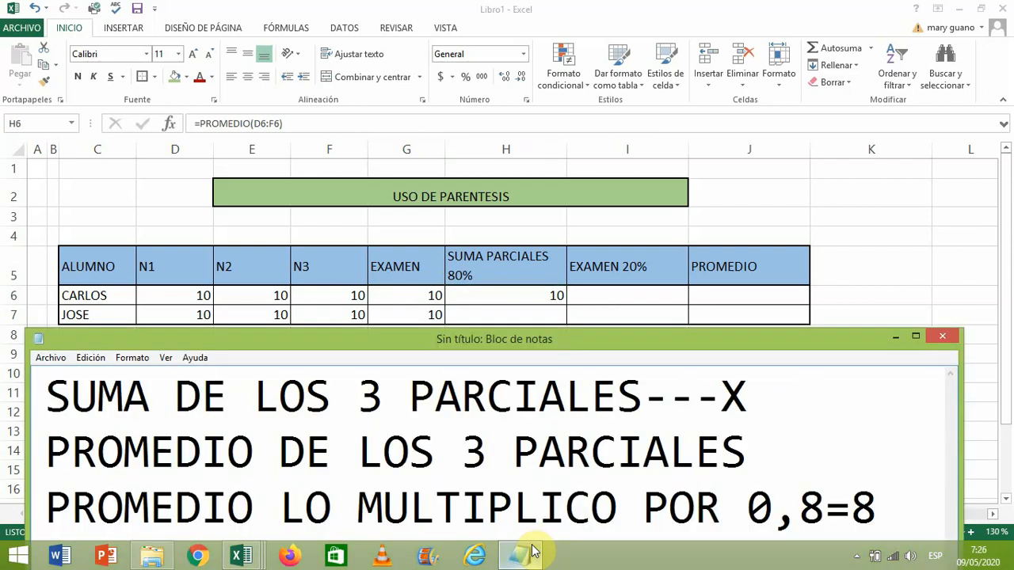
left_click(527, 552)
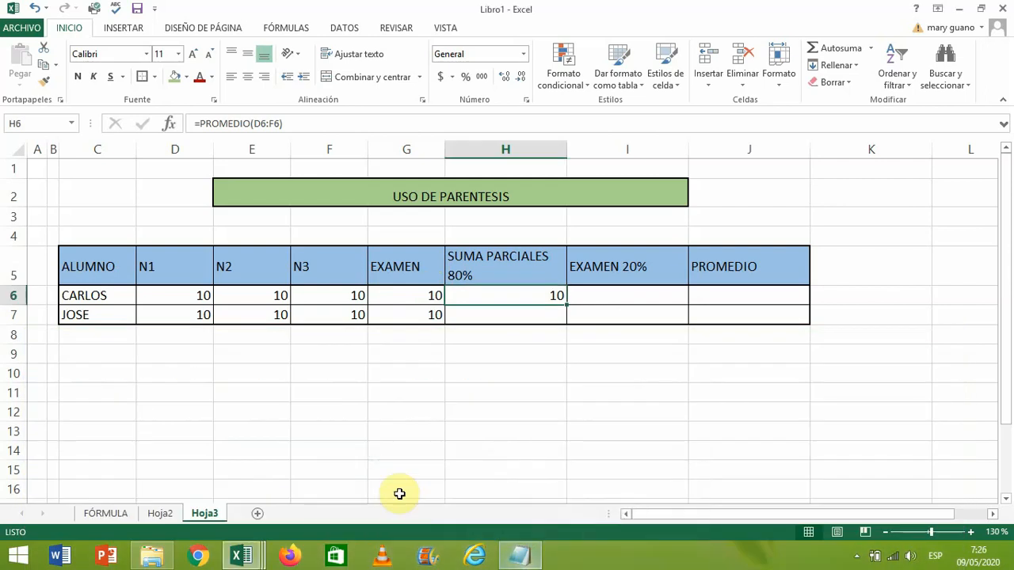
left_click(515, 558)
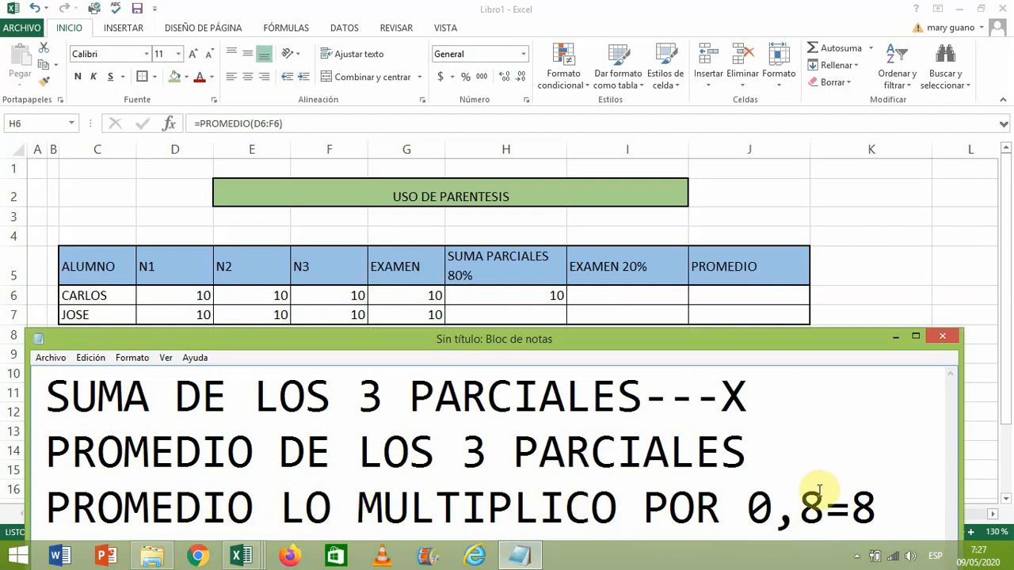
left_click(896, 338)
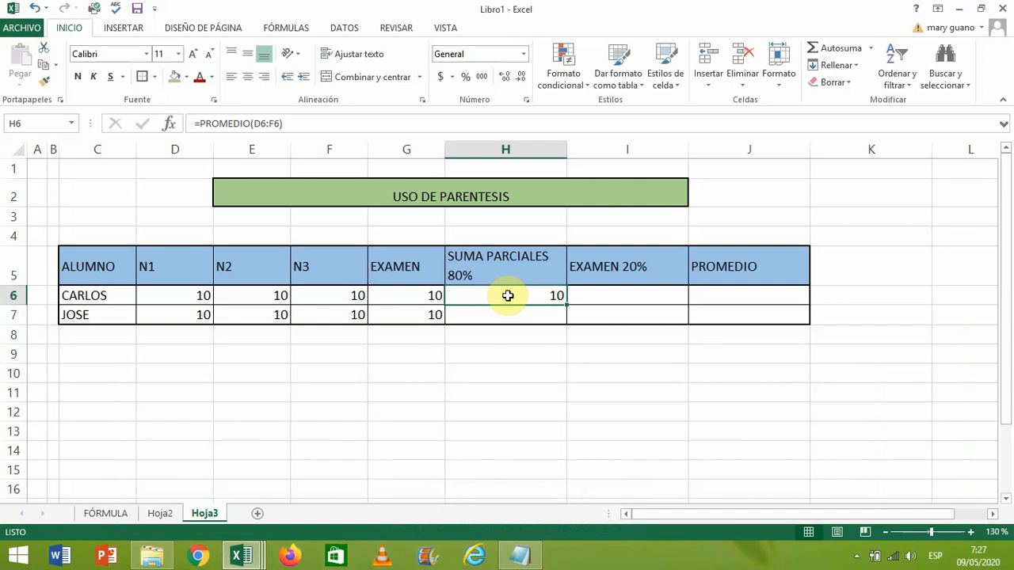
left_click(300, 123)
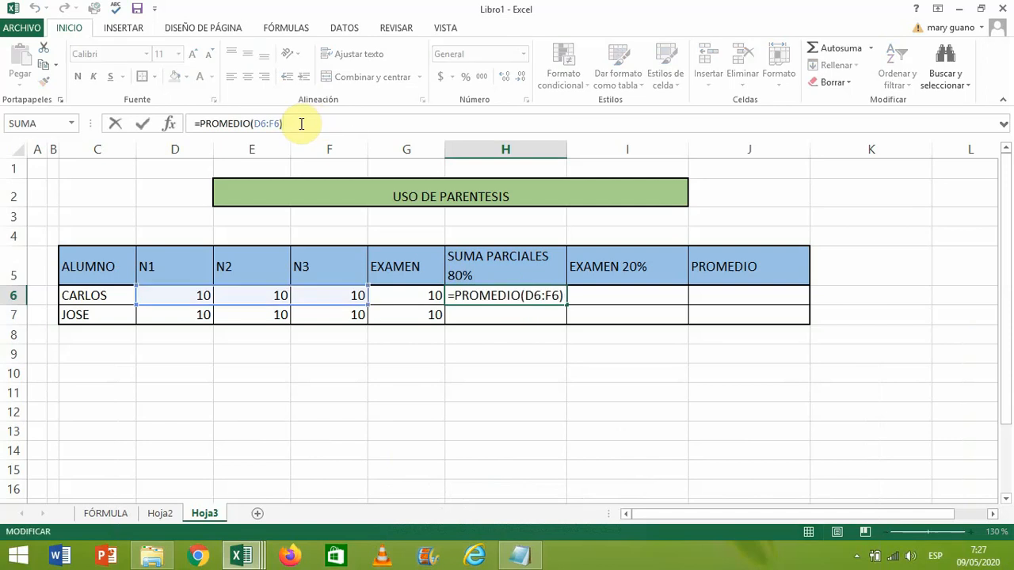
type("*")
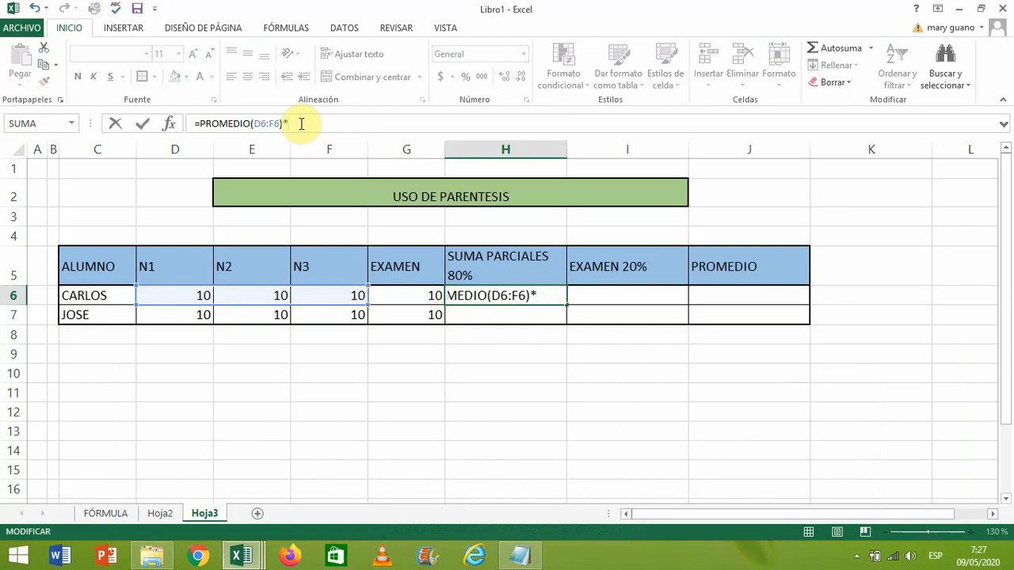
type("0,8")
key("Return")
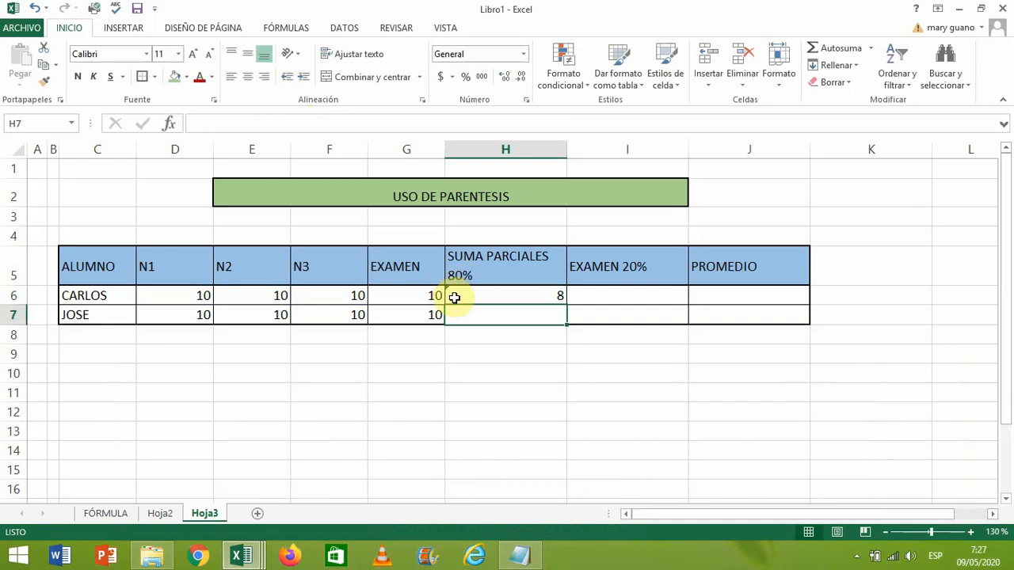
left_click(495, 298)
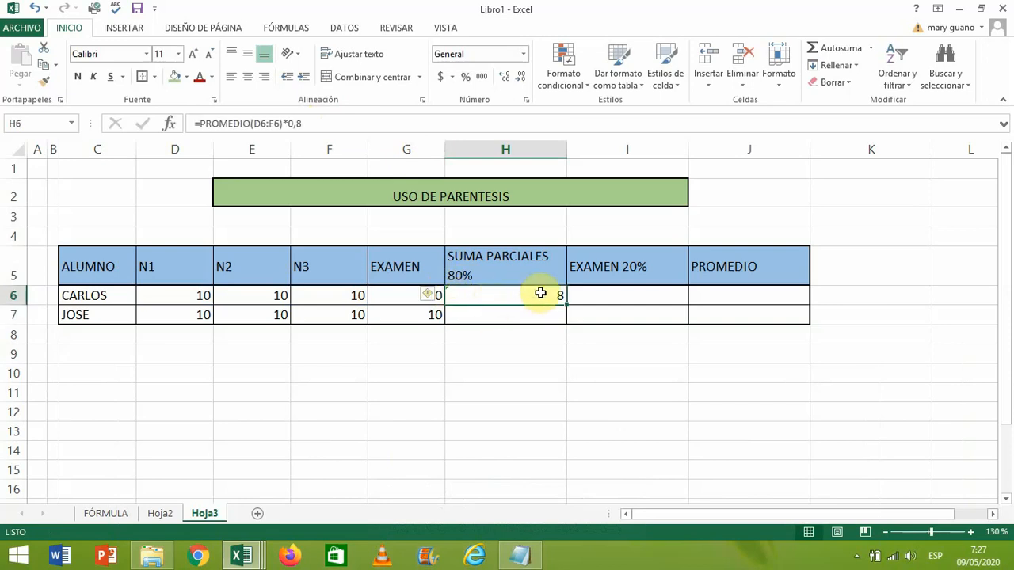
Step: Enter =G6*0,2 in cell I6 for the first student's 20% exam grade and remove the cell's underline
left_click(581, 300)
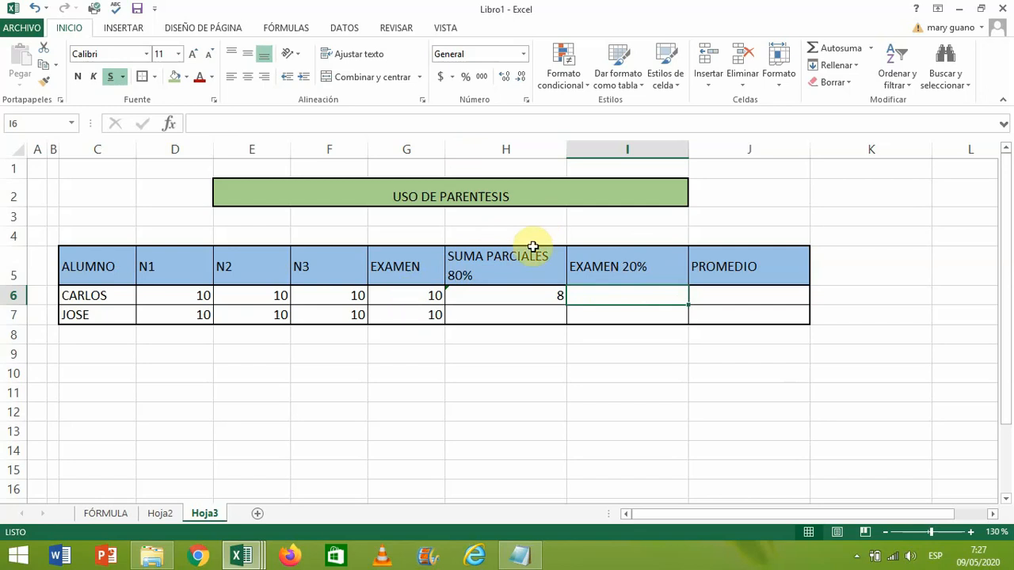
left_click(248, 125)
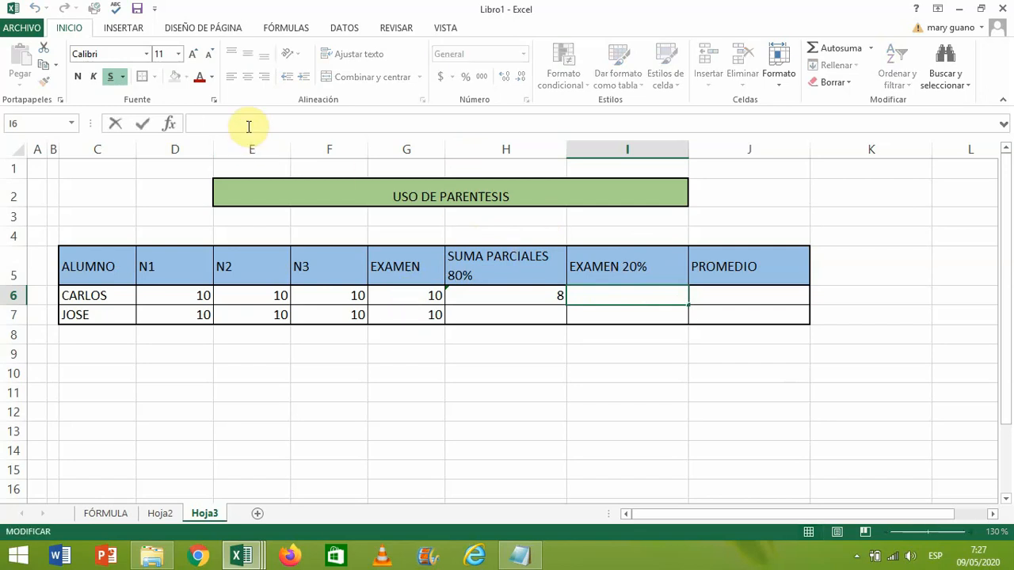
type("=")
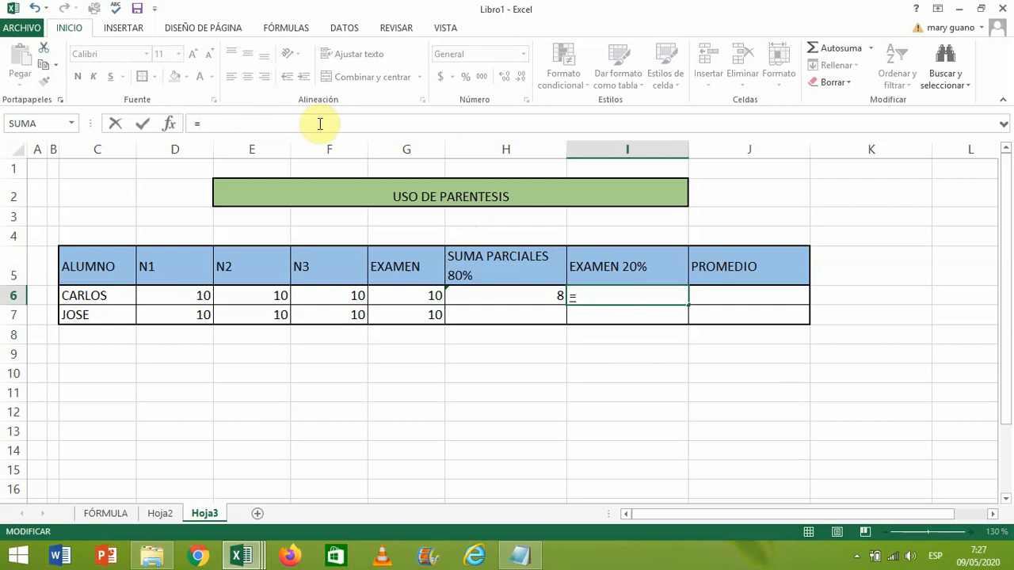
left_click(412, 297)
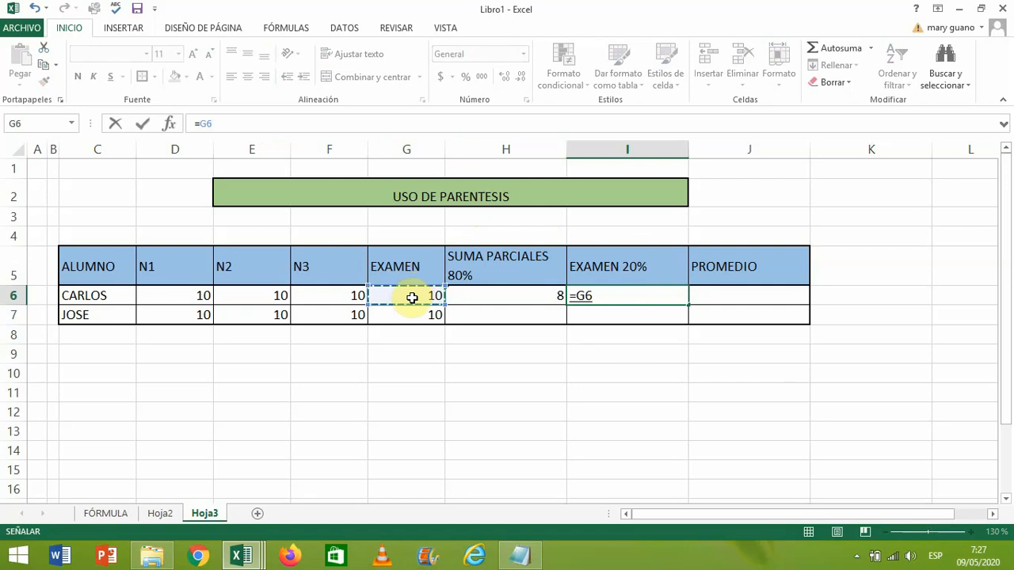
type("+")
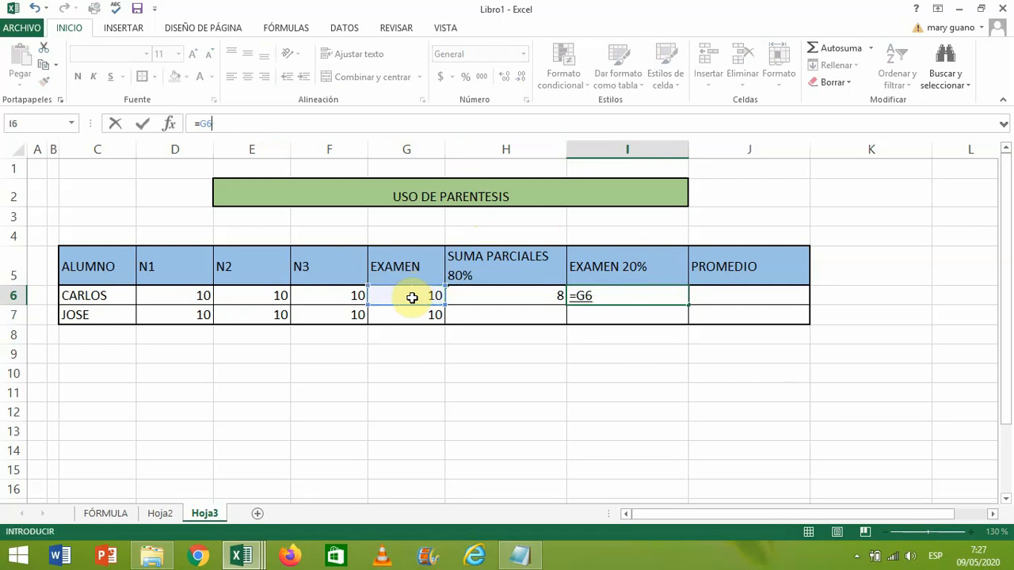
type("0,2")
key("Return")
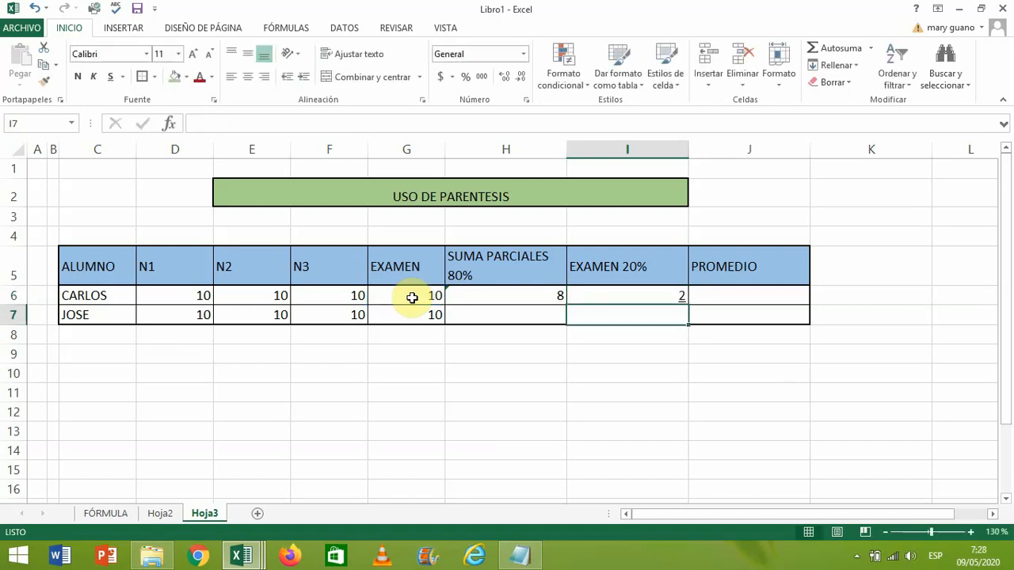
left_click(674, 294)
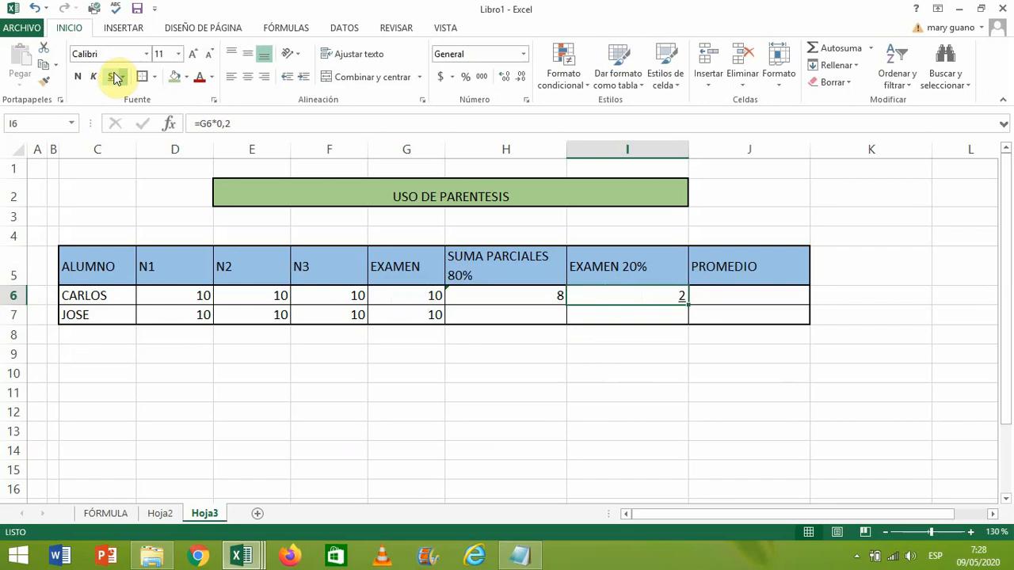
Step: Enter =H6+I6 in cell J6 to add the first student's weighted partials and exam
left_click(716, 296)
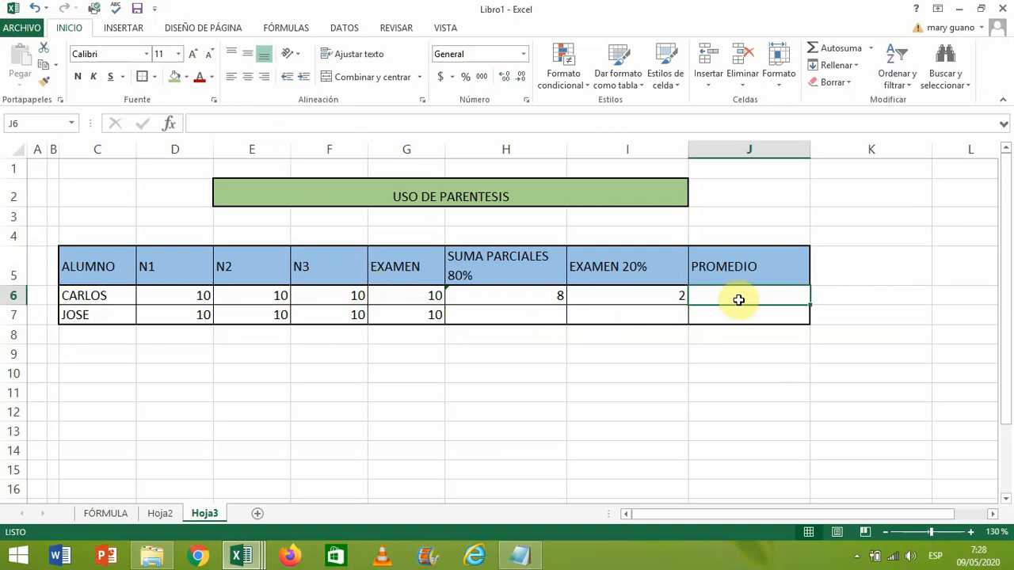
left_click(283, 126)
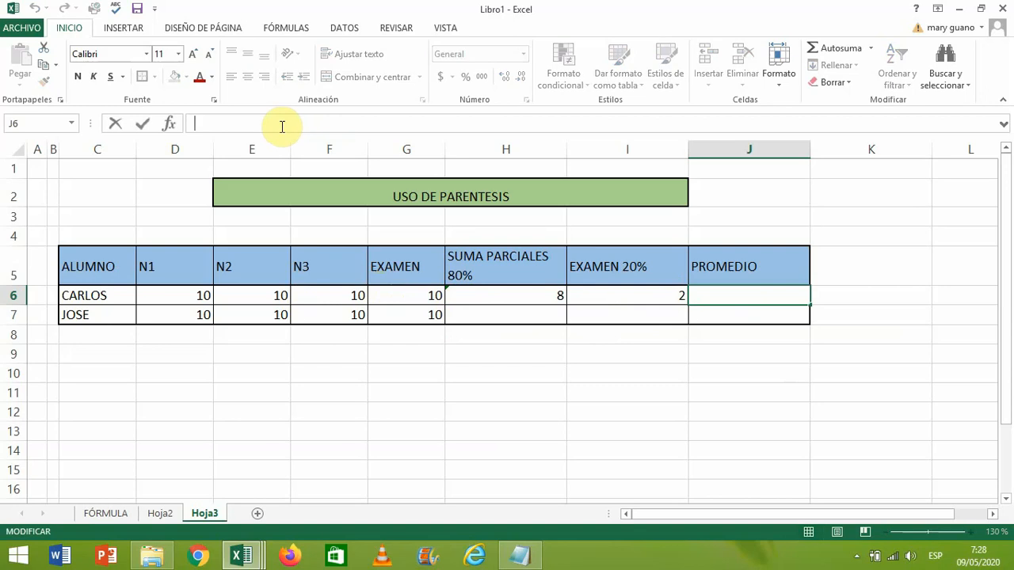
type("=")
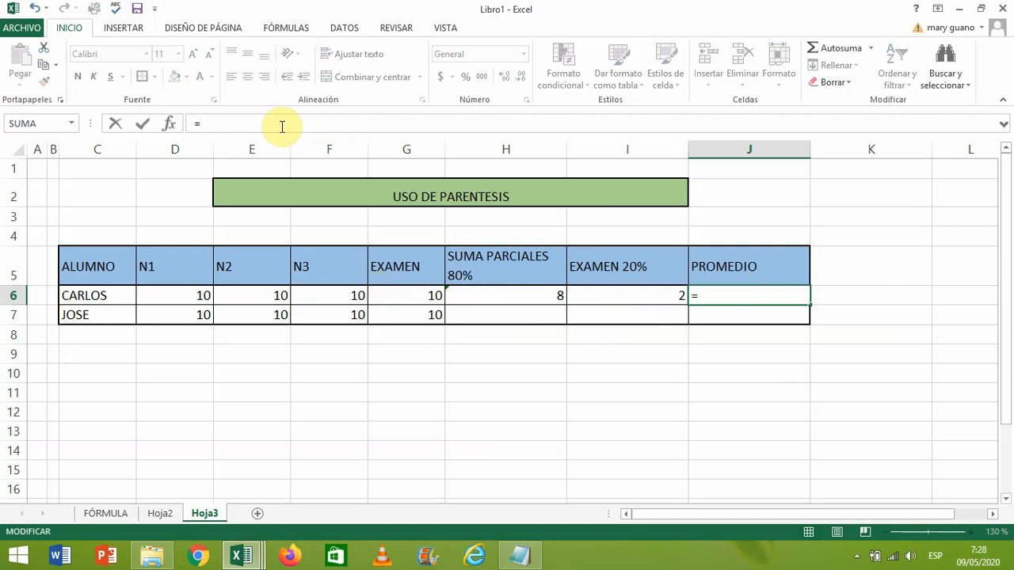
left_click(526, 297)
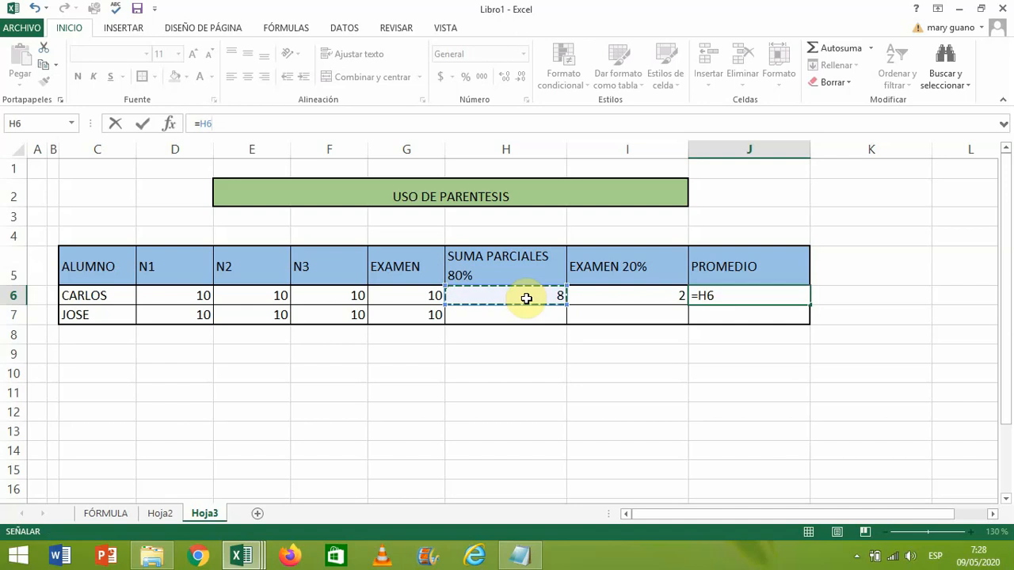
type("+")
left_click(642, 297)
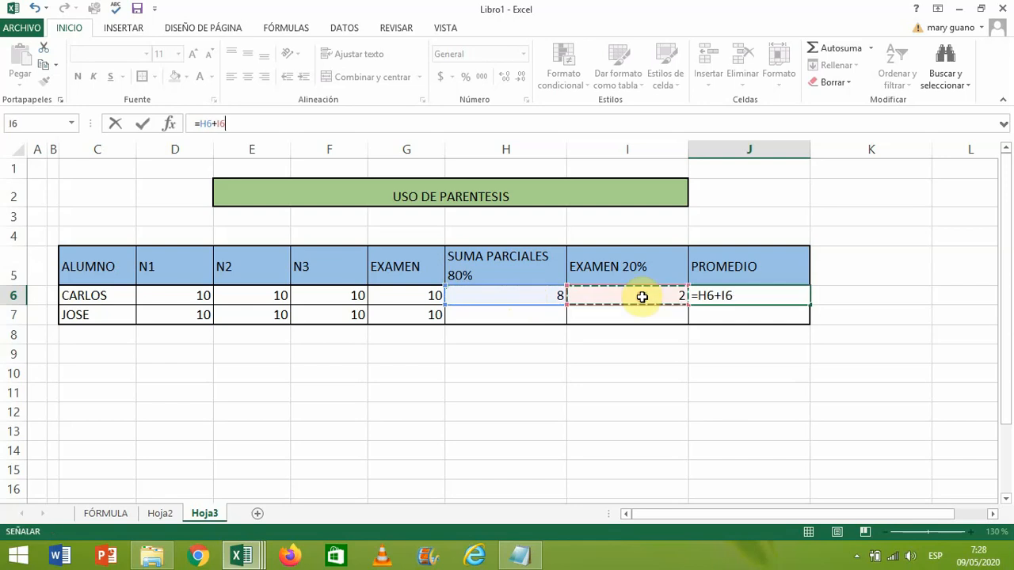
key("Return")
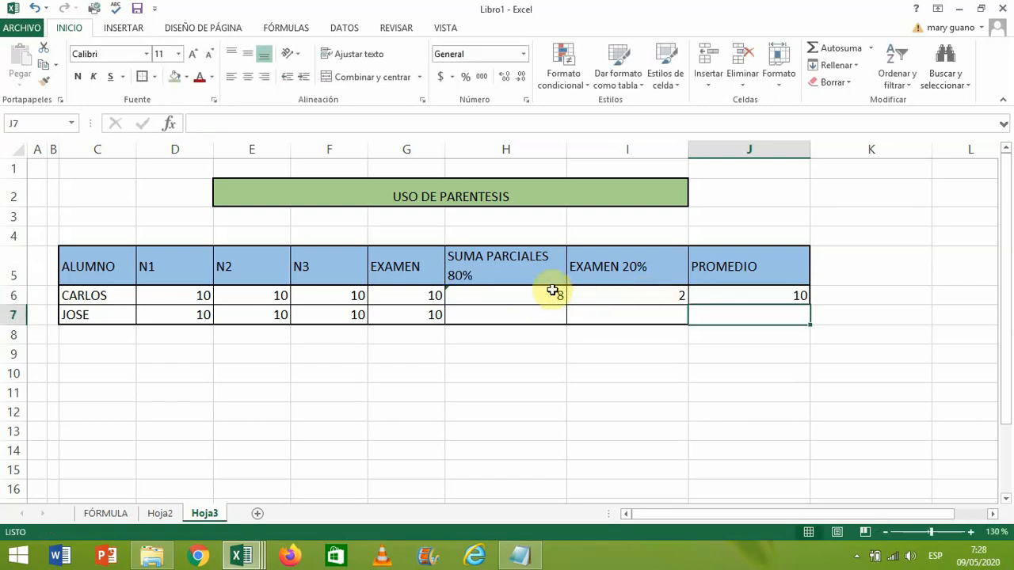
Step: Check the H6 formula against the Notepad note, and set the first student's N2 grade to 9
left_click(475, 295)
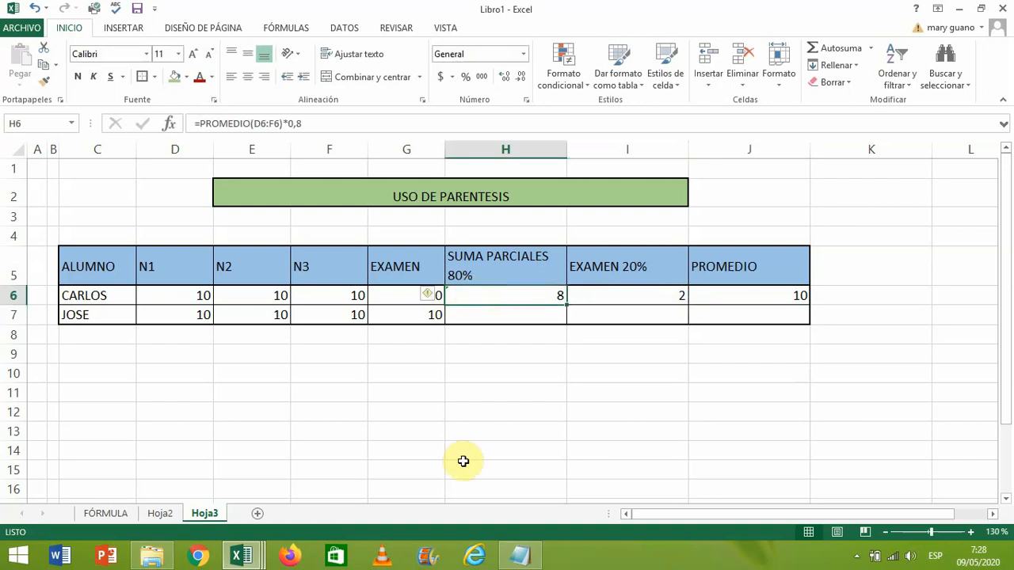
left_click(518, 554)
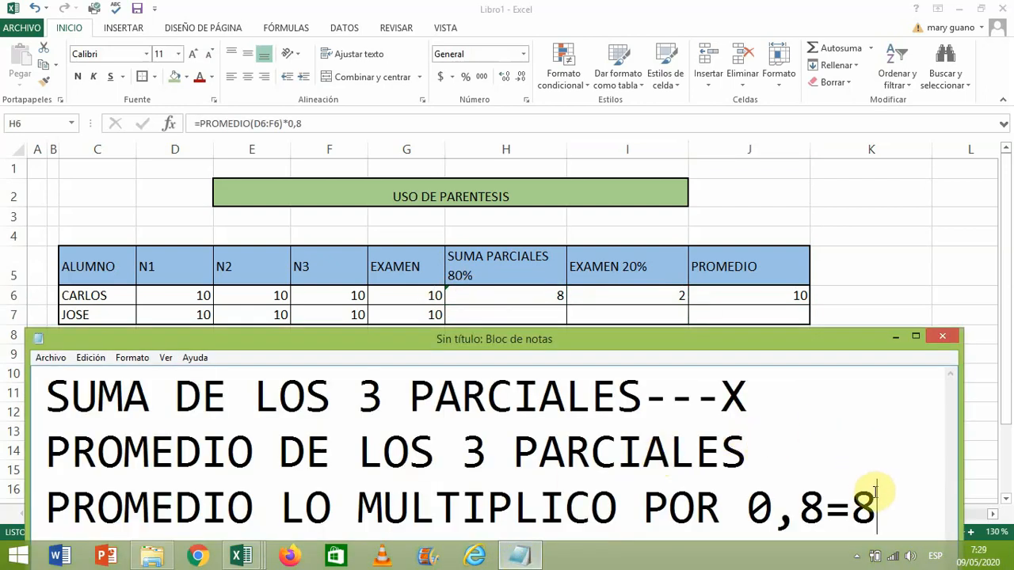
left_click(890, 339)
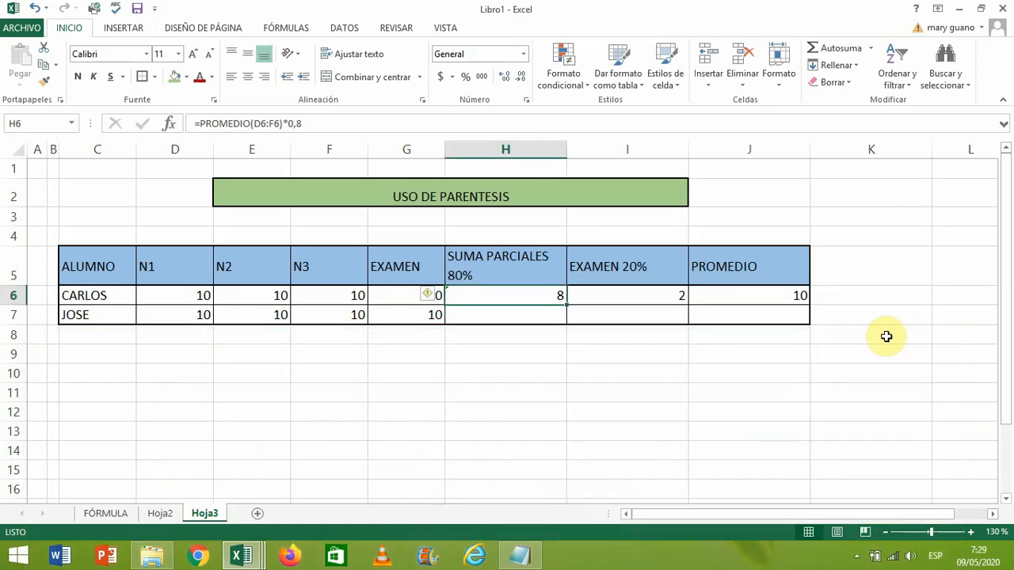
left_click(277, 294)
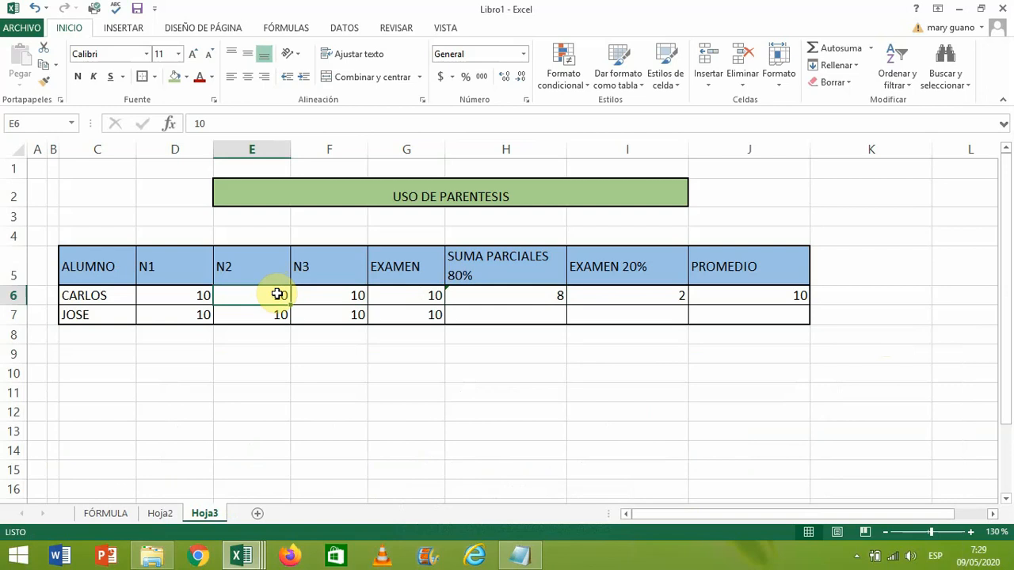
type("9")
key("Return")
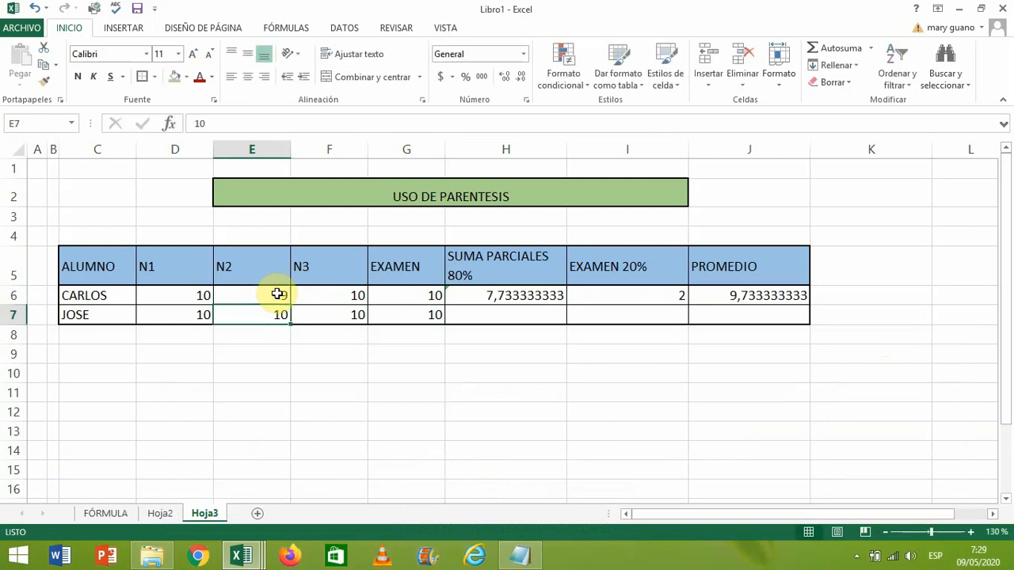
Step: Fill the weighted partials, 20% exam and final average formulas from H6, I6 and J6 down to the second student's row 7
left_click(511, 294)
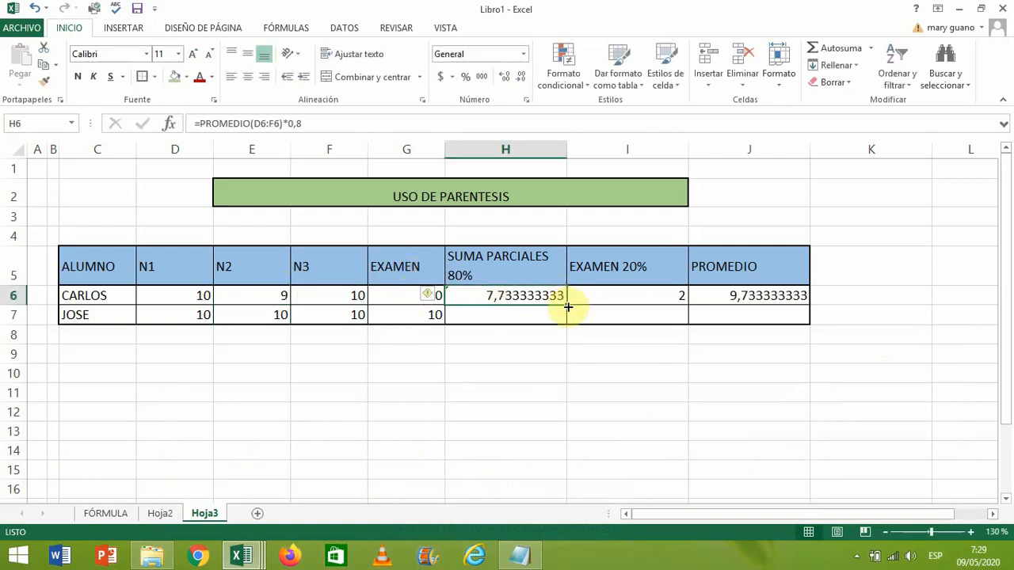
left_click_drag(565, 306, 566, 318)
left_click(674, 294)
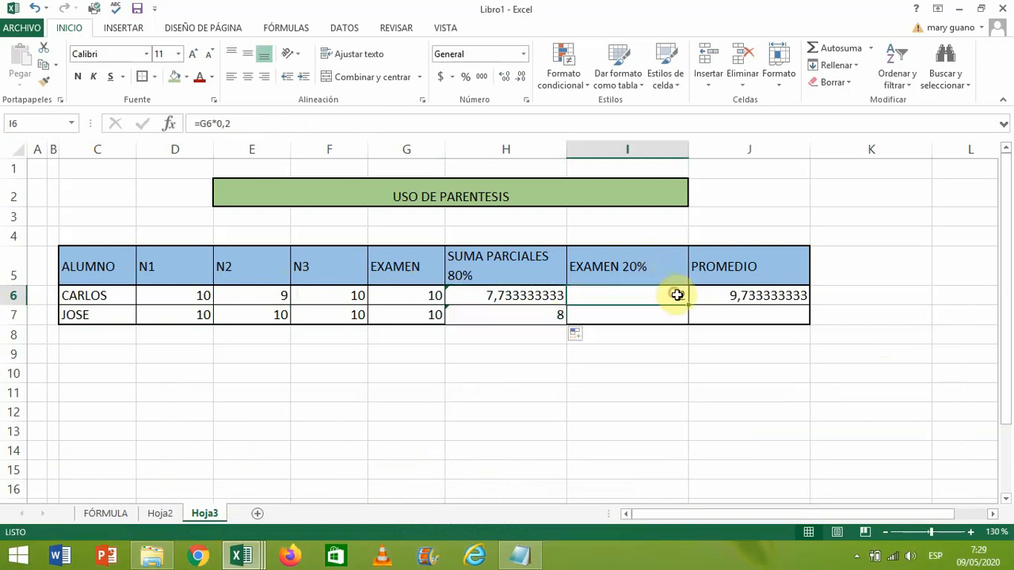
left_click_drag(687, 306, 690, 319)
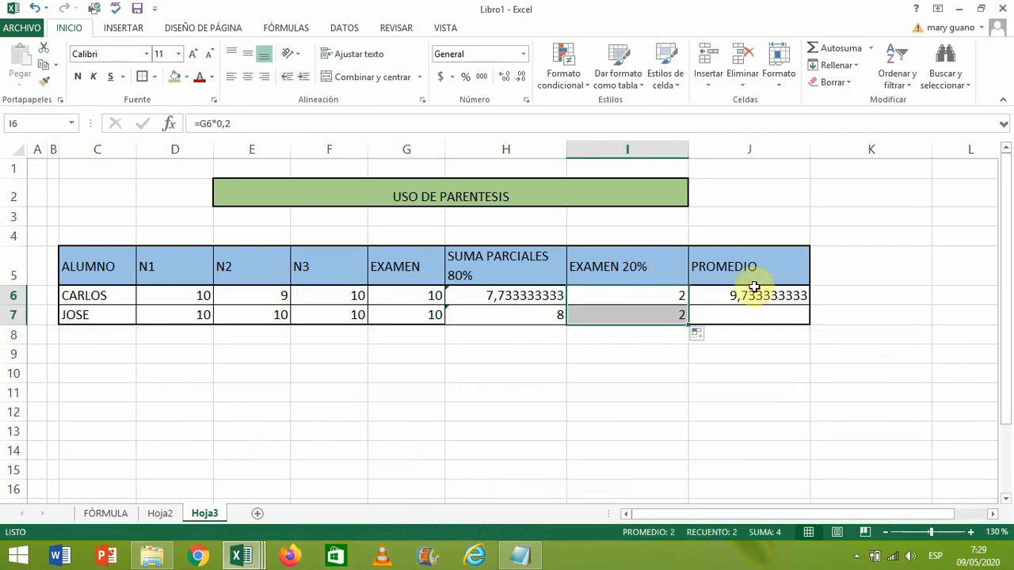
left_click(758, 291)
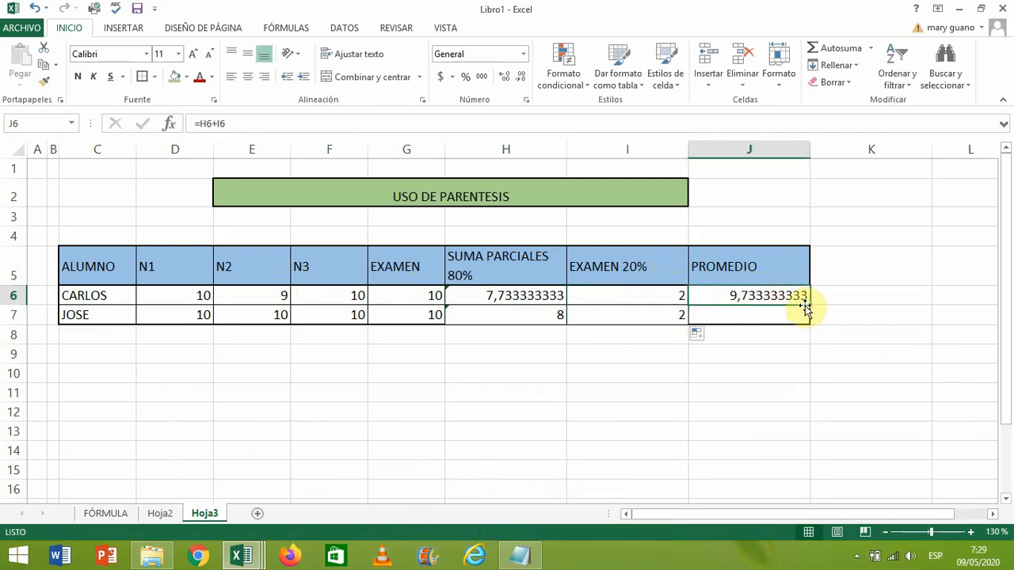
left_click_drag(811, 308, 810, 317)
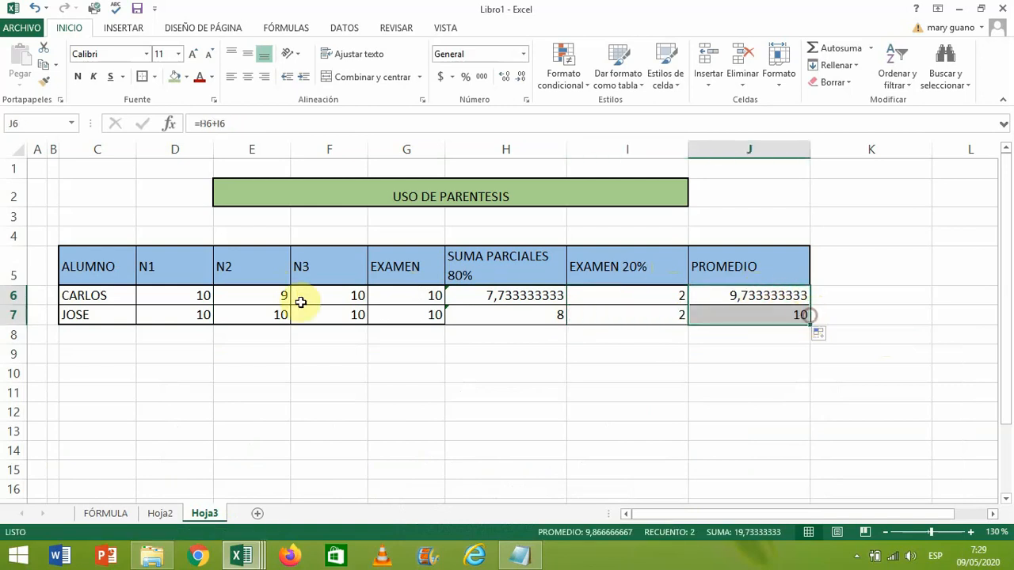
Step: Set the second student's exam grade in G7 to 5, and switch to the calculation note in Notepad
left_click(397, 314)
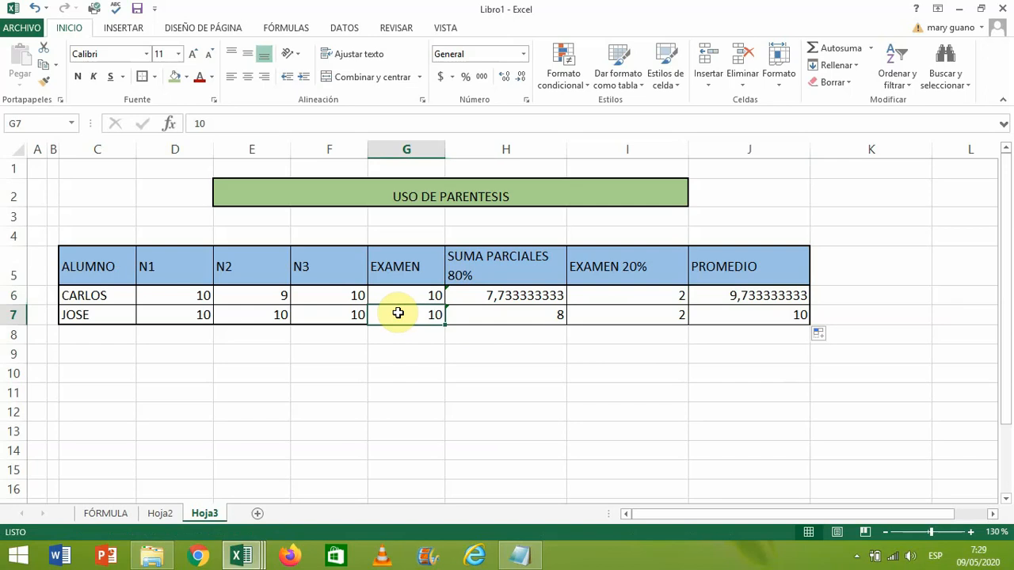
type("5")
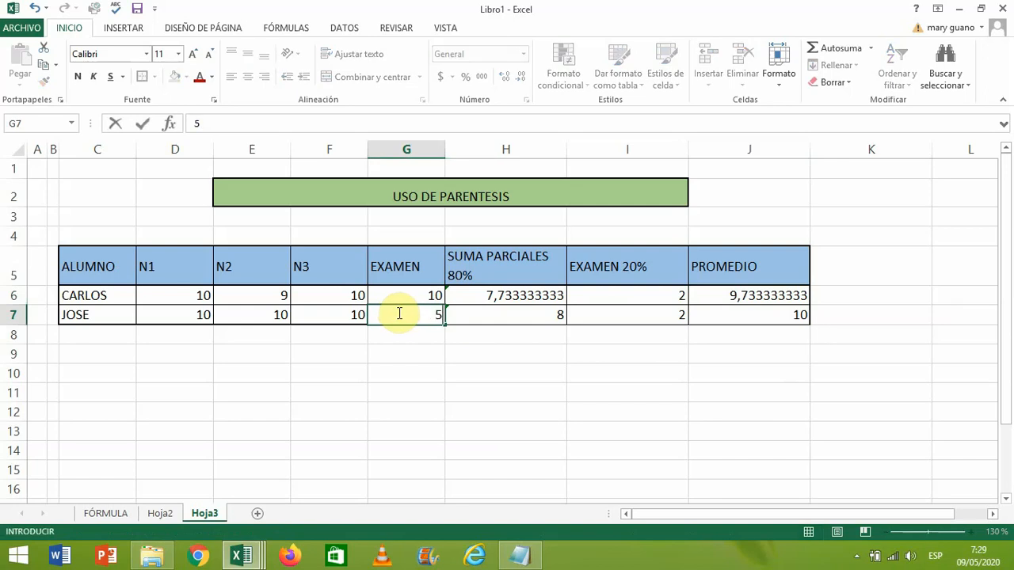
key("Return")
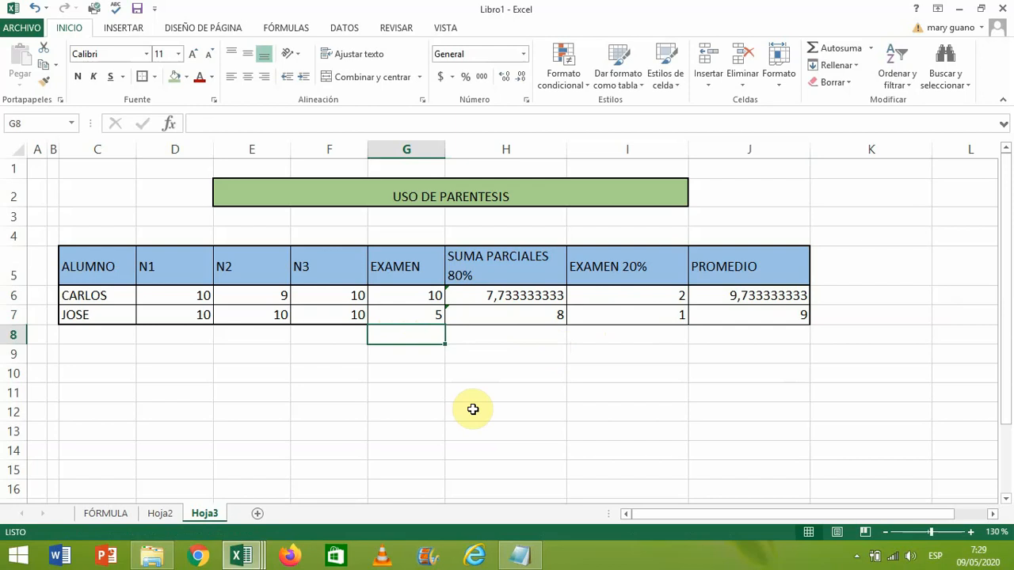
left_click(527, 557)
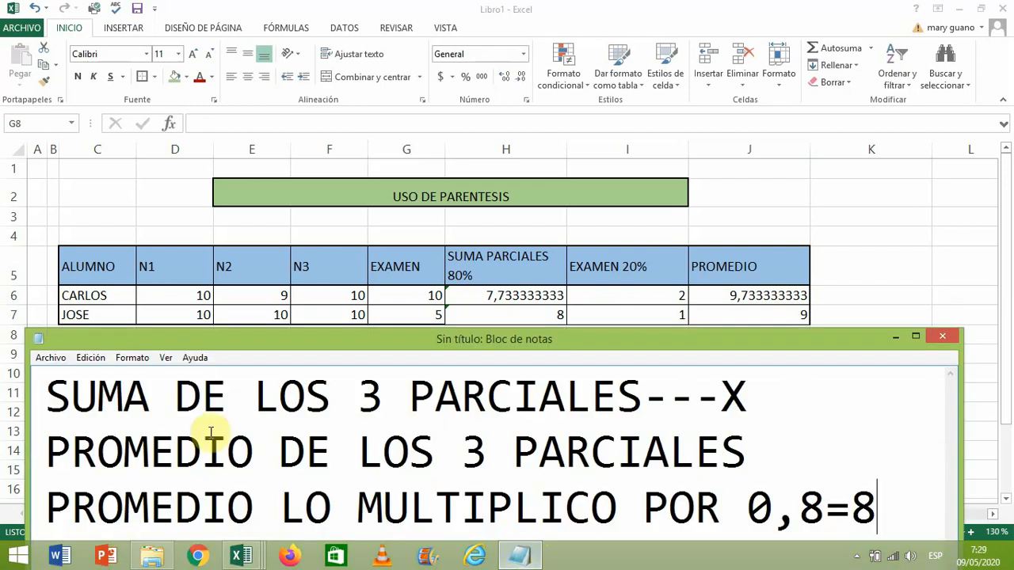